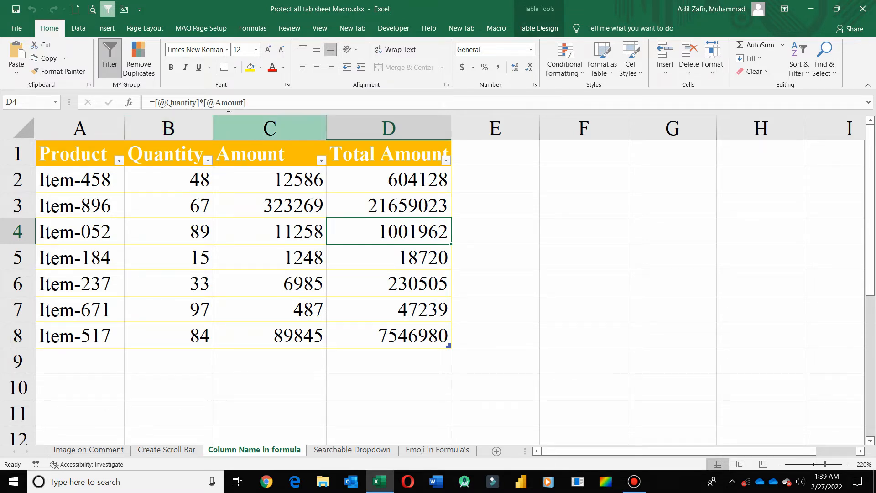
- Delete Helmet Green from C3 on the Searchable Dropdown sheet and filter its list with 'shi'
{"action": "left_click", "coordinate": [406, 205]}
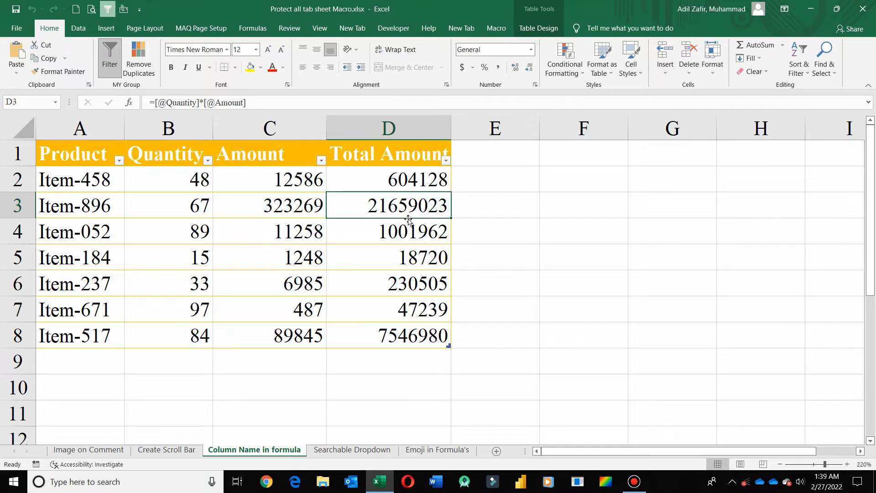
{"action": "left_click", "coordinate": [352, 452]}
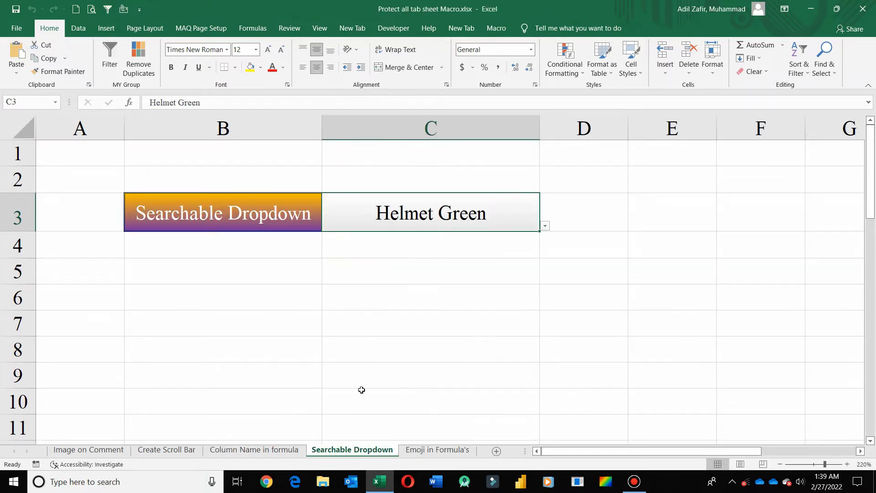
{"action": "double_click", "coordinate": [496, 208]}
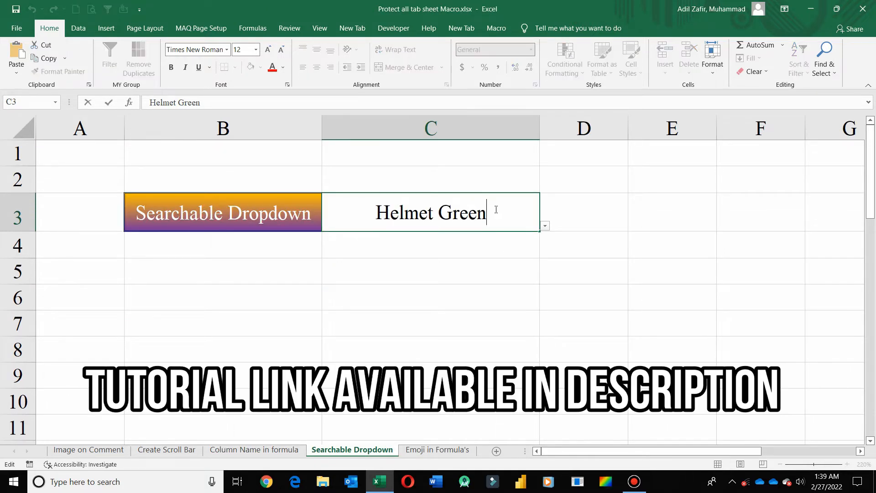
{"action": "key", "text": "BackSpace"}
{"action": "key", "text": "BackSpace"}
{"action": "key", "text": "BackSpace"}
{"action": "key", "text": "BackSpace"}
{"action": "key", "text": "BackSpace"}
{"action": "key", "text": "BackSpace"}
{"action": "key", "text": "BackSpace"}
{"action": "key", "text": "BackSpace"}
{"action": "key", "text": "BackSpace"}
{"action": "key", "text": "BackSpace"}
{"action": "key", "text": "BackSpace"}
{"action": "key", "text": "BackSpace"}
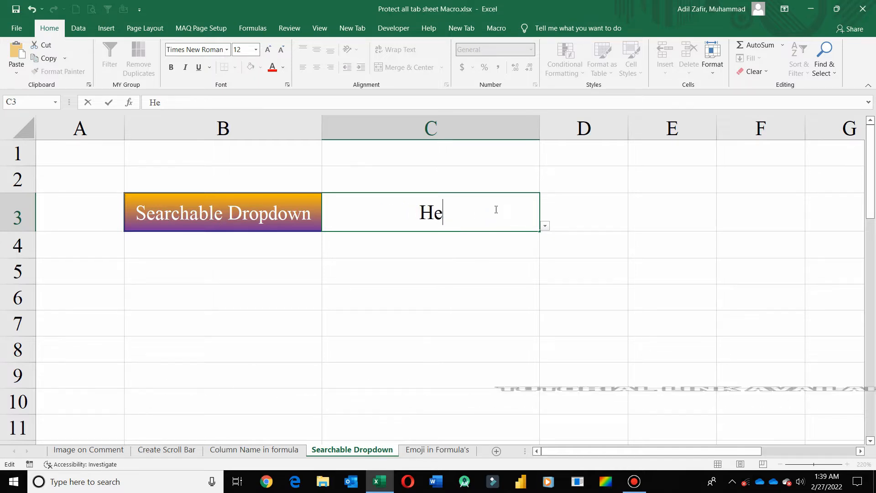
{"action": "type", "text": "shi"}
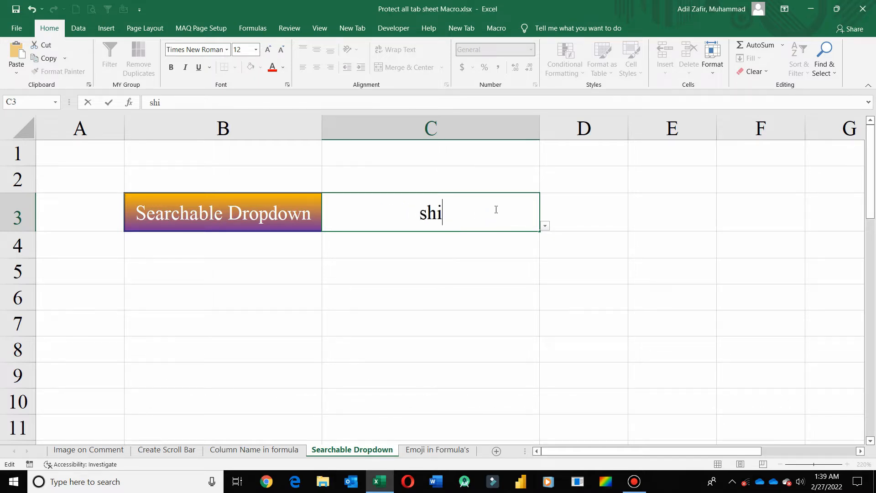
{"action": "left_click", "coordinate": [545, 226]}
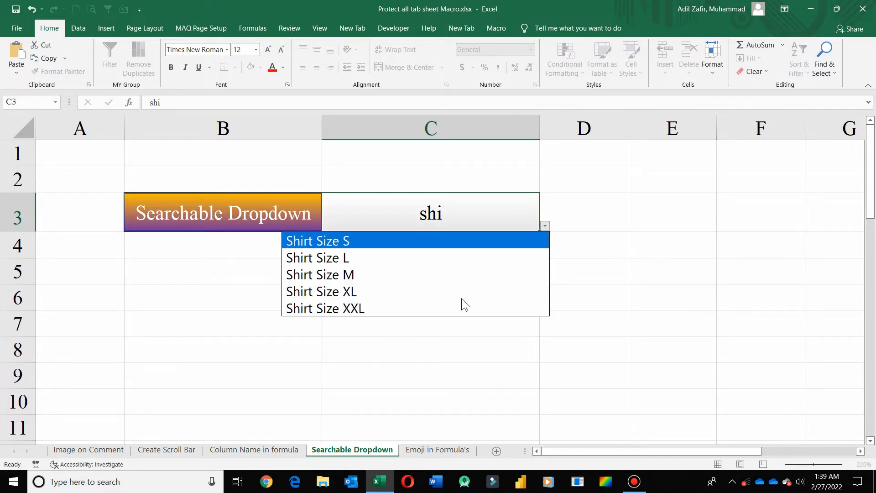
- Clear 'shi' from C3, browse the full dropdown list, and close it with C3 empty
{"action": "left_click", "coordinate": [457, 213]}
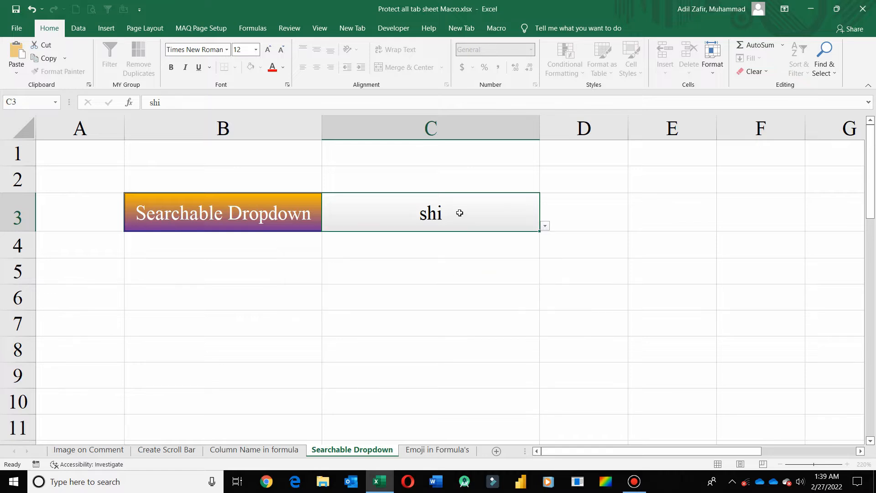
{"action": "double_click", "coordinate": [445, 213]}
{"action": "key", "text": "BackSpace"}
{"action": "key", "text": "BackSpace"}
{"action": "key", "text": "BackSpace"}
{"action": "left_click", "coordinate": [545, 226]}
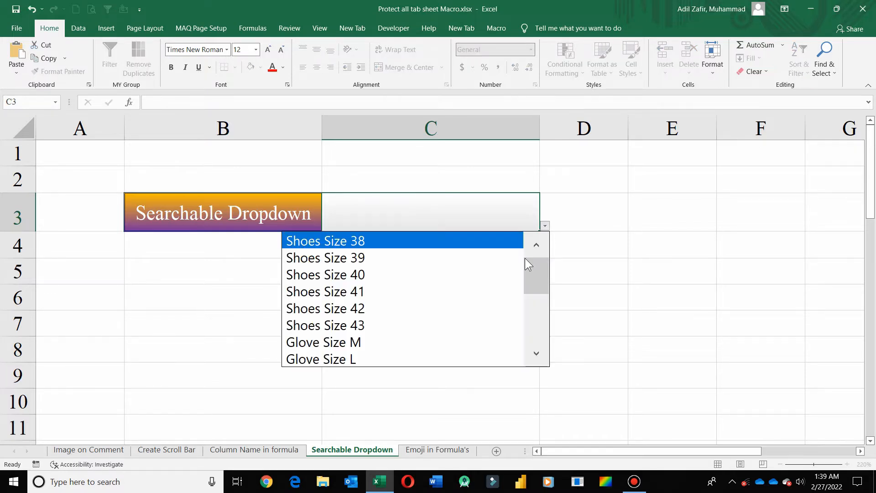
{"action": "left_click_drag", "start_coordinate": [541, 273], "coordinate": [524, 333]}
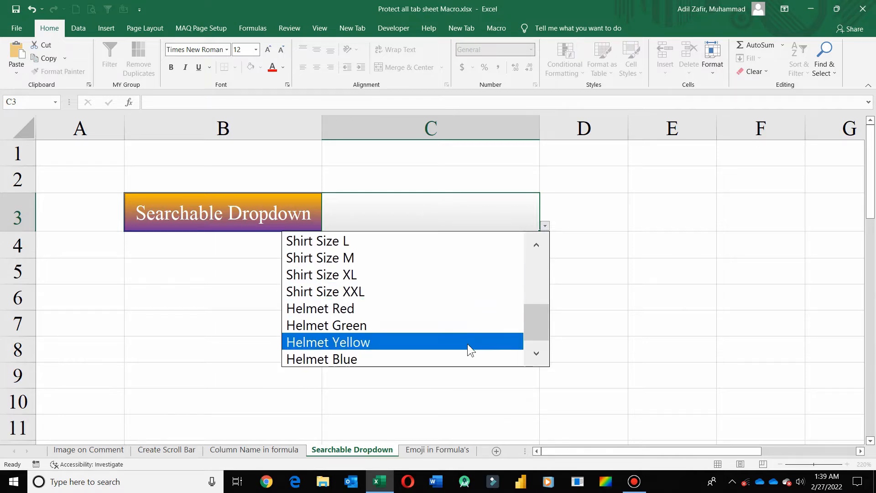
{"action": "left_click", "coordinate": [557, 274]}
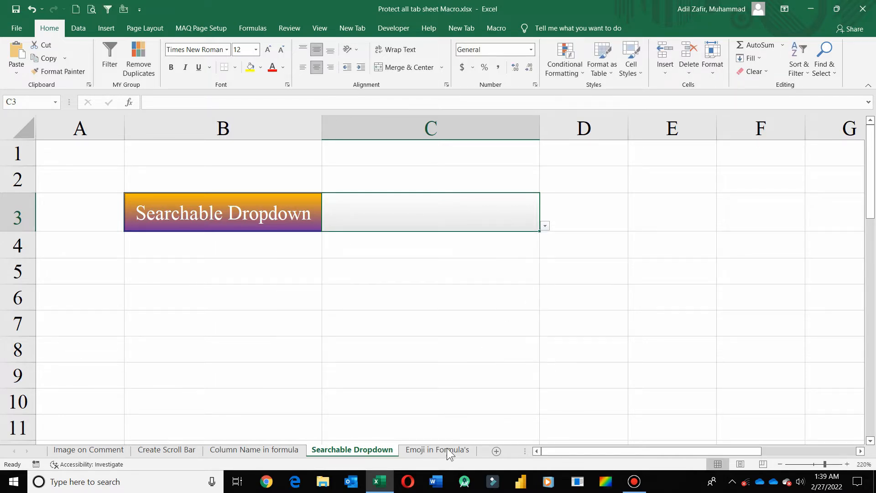
- Enter 15 as the Celsius value in B4 and 48 as the Mathematics marks in G4
{"action": "left_click", "coordinate": [446, 446]}
{"action": "mouse_move", "coordinate": [310, 256]}
{"action": "left_mouse_down"}
{"action": "mouse_move", "coordinate": [412, 273]}
{"action": "mouse_move", "coordinate": [325, 258]}
{"action": "left_mouse_up"}
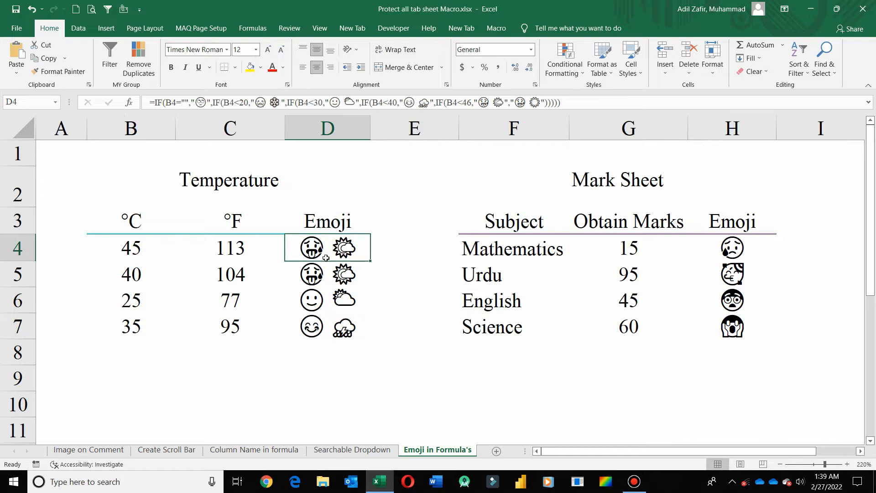
{"action": "left_click", "coordinate": [142, 243]}
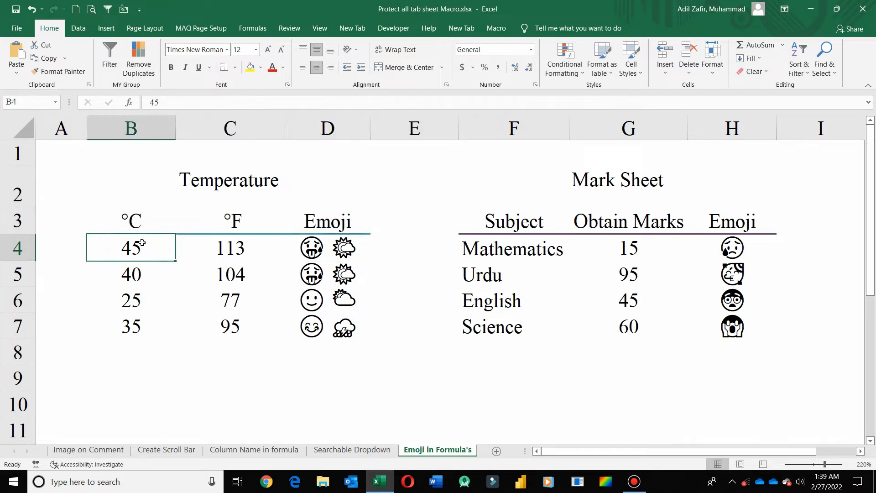
{"action": "type", "text": "15"}
{"action": "key", "text": "Return"}
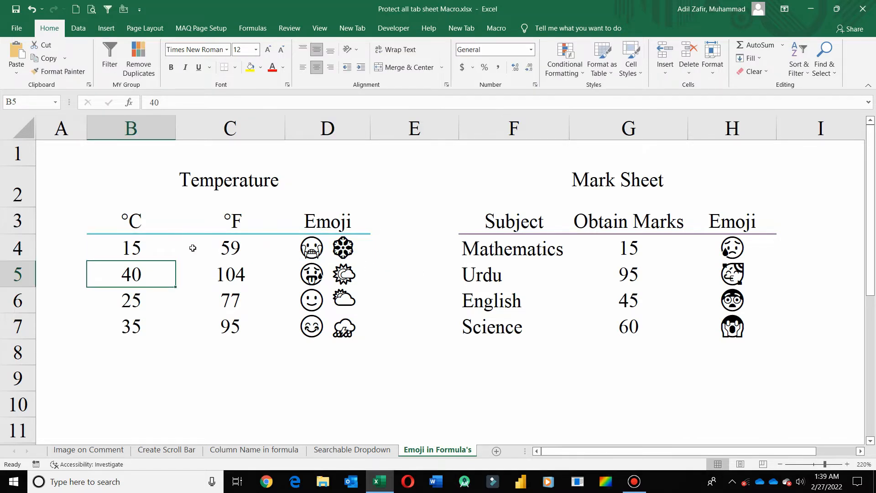
{"action": "left_click", "coordinate": [646, 250]}
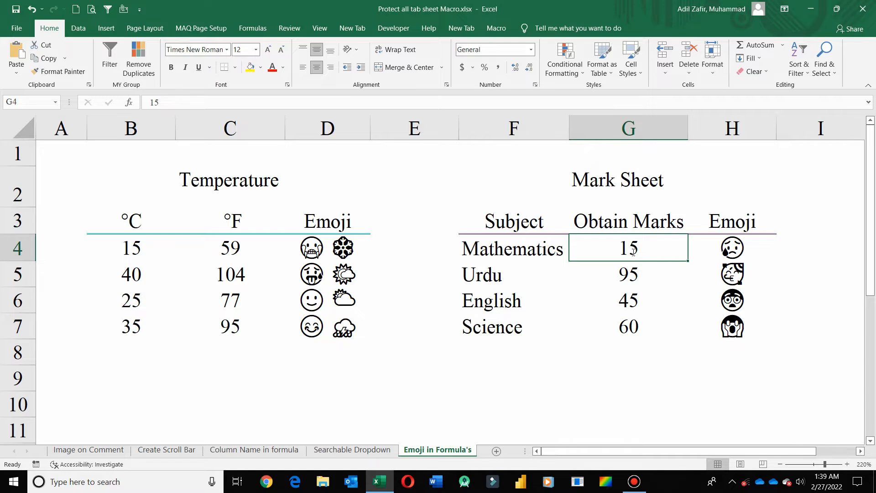
{"action": "type", "text": "48"}
{"action": "key", "text": "Return"}
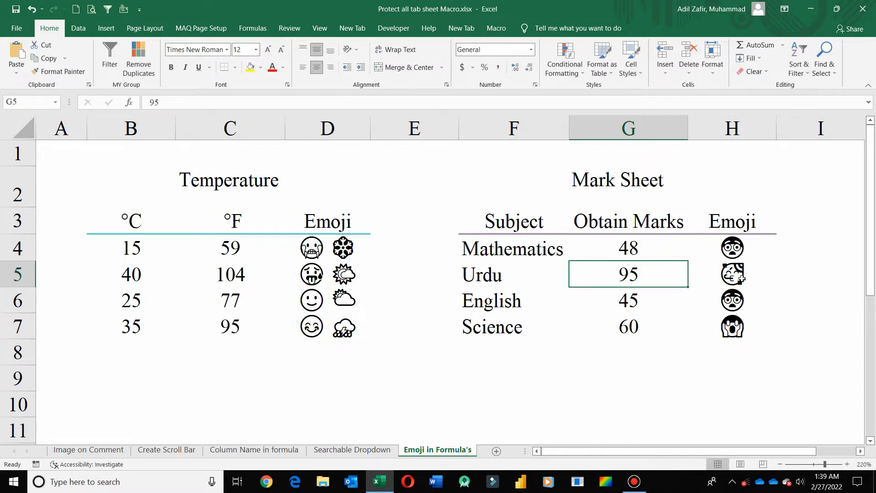
- Check the H5 emoji formula, then cycle through the sheet tabs and end on Image on Comment
{"action": "left_click", "coordinate": [739, 272]}
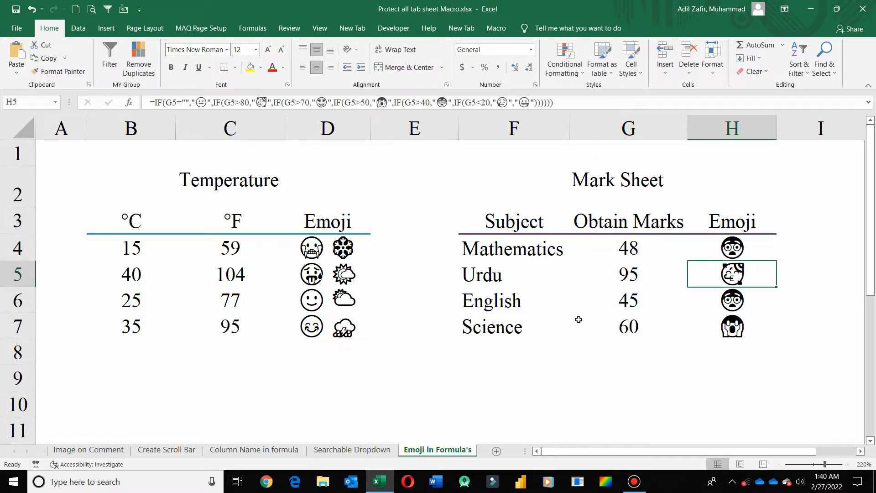
{"action": "left_click", "coordinate": [89, 451]}
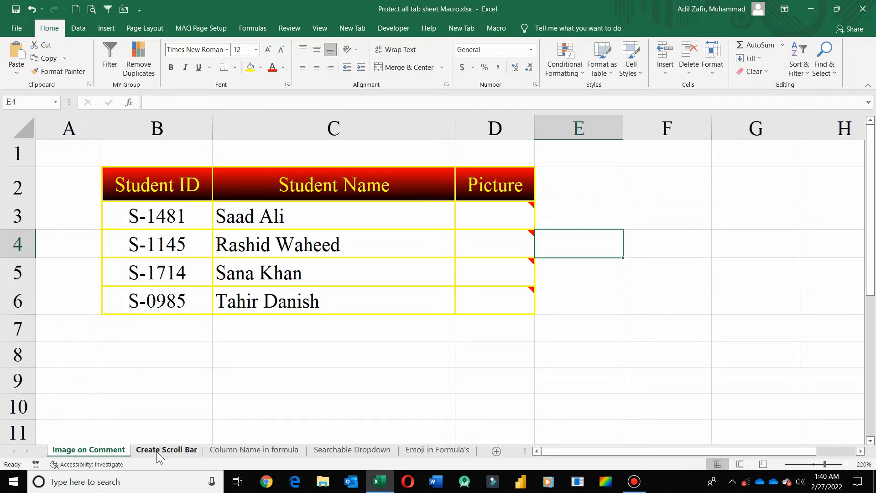
{"action": "left_click", "coordinate": [156, 451]}
{"action": "left_click", "coordinate": [233, 450]}
{"action": "left_click", "coordinate": [368, 451]}
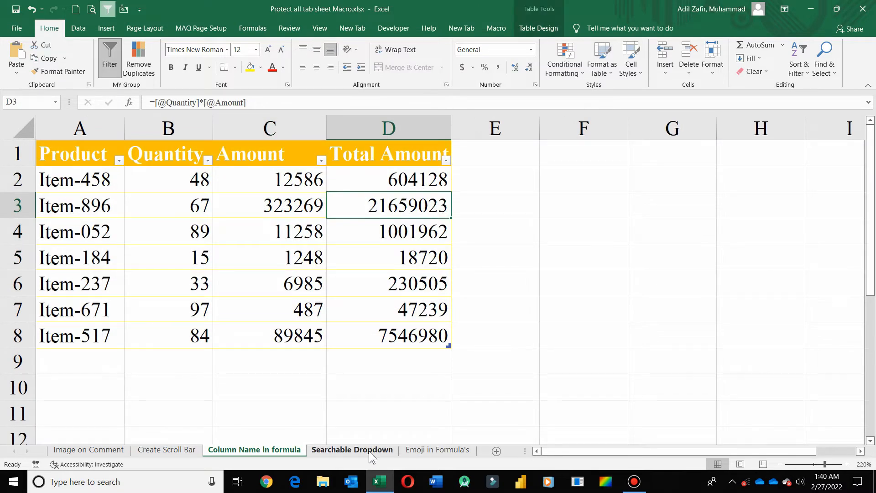
{"action": "left_click", "coordinate": [431, 454]}
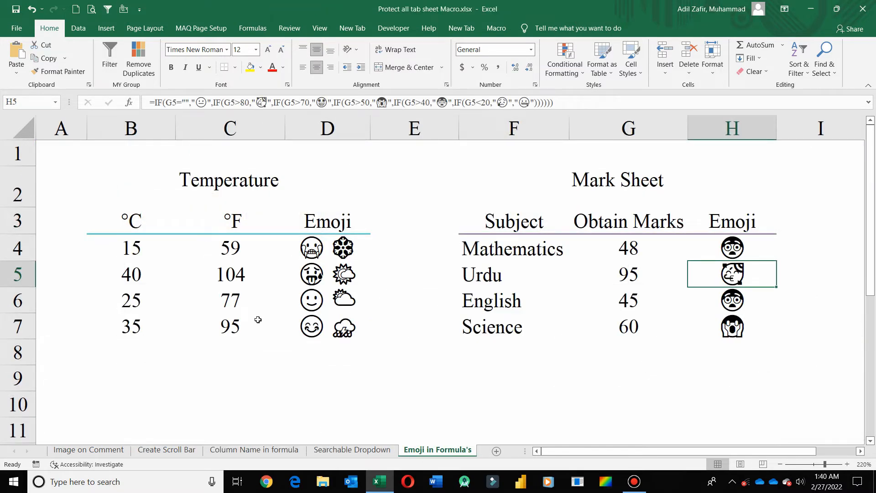
{"action": "left_click", "coordinate": [94, 451]}
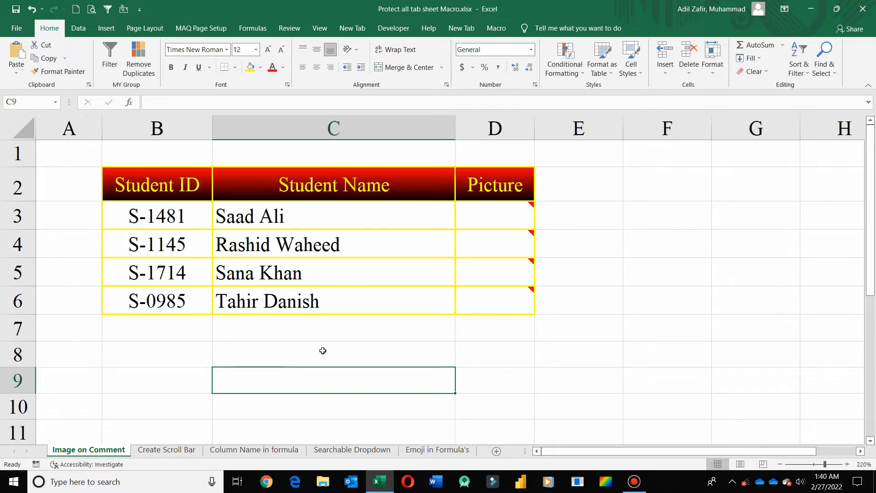
- Insert a blank Module1 from the Developer tab's Visual Basic editor, then close the editor and select E8
{"action": "left_click", "coordinate": [394, 29]}
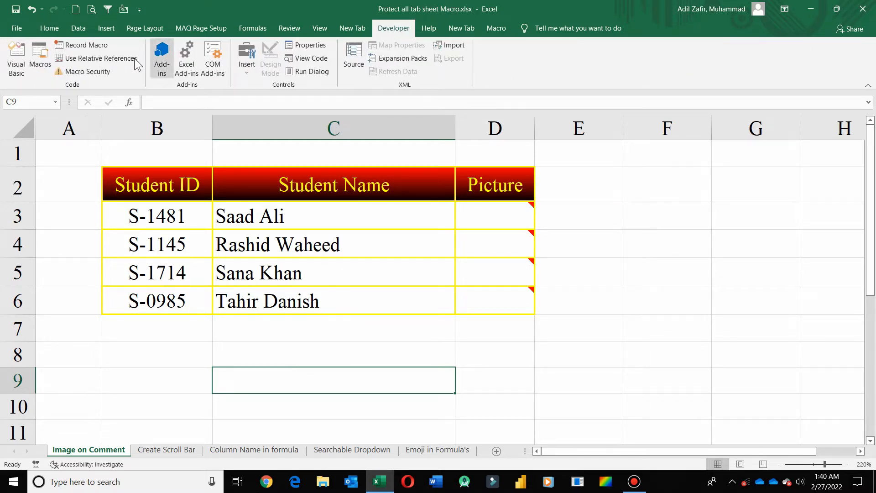
{"action": "left_click", "coordinate": [16, 58]}
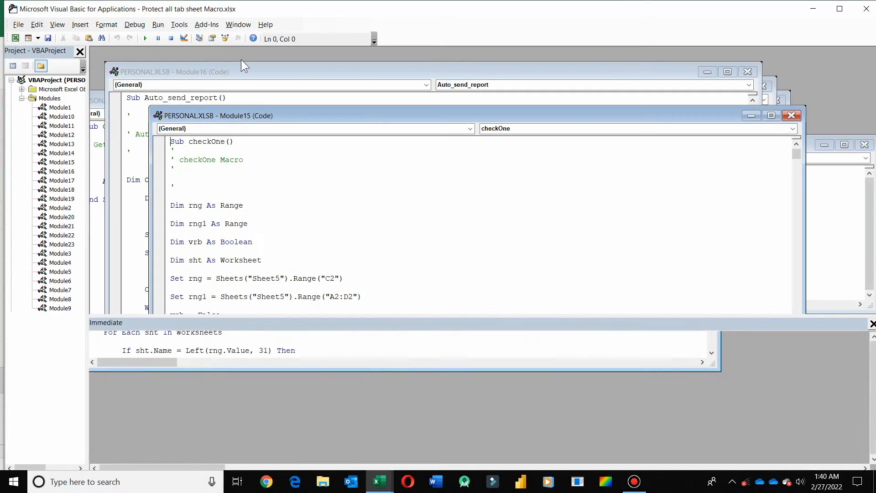
{"action": "left_click", "coordinate": [80, 25]}
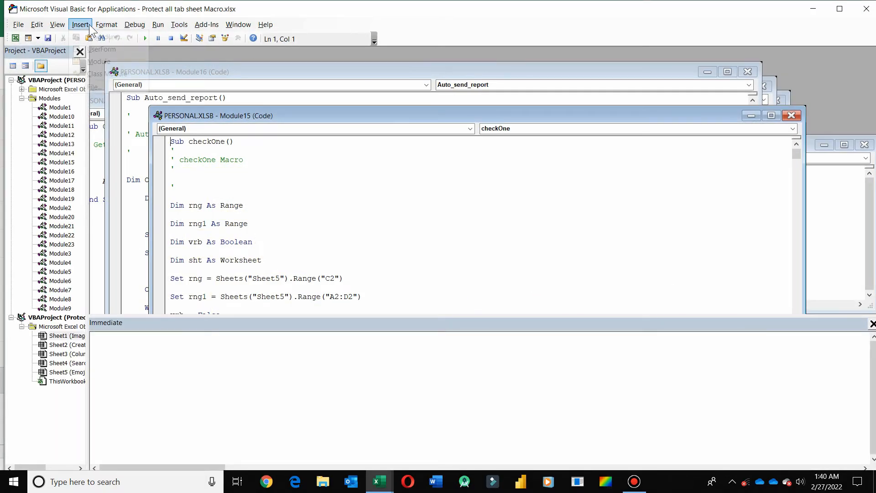
{"action": "left_click", "coordinate": [98, 60]}
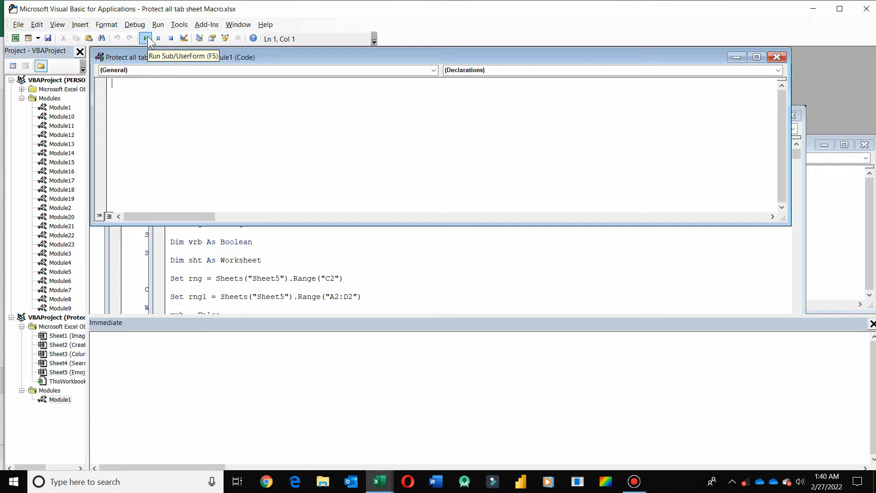
{"action": "left_click", "coordinate": [777, 57]}
{"action": "left_click", "coordinate": [866, 9]}
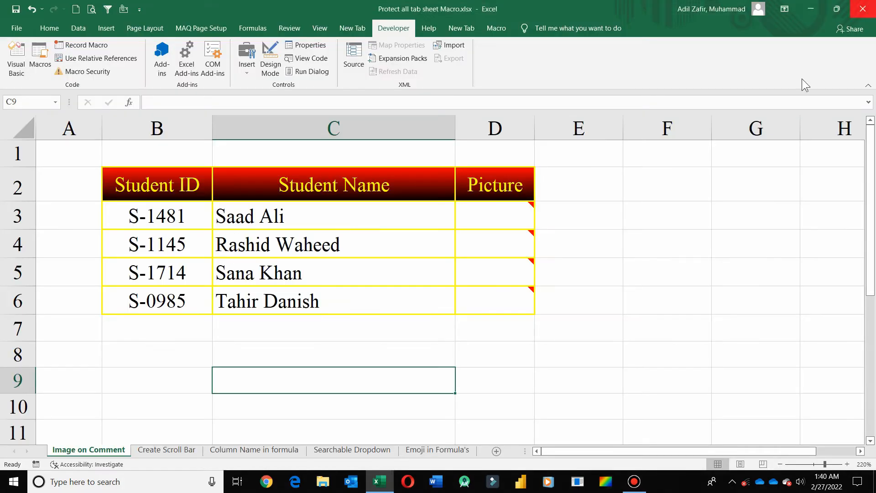
{"action": "left_click", "coordinate": [568, 356]}
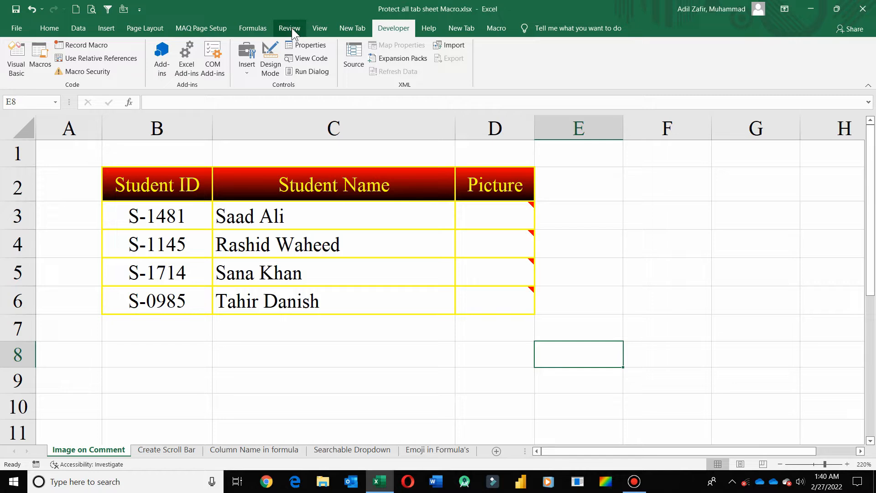
- Run the Formatting macro from the Macro tab on cells D8:F9 to test it
{"action": "left_click", "coordinate": [497, 29]}
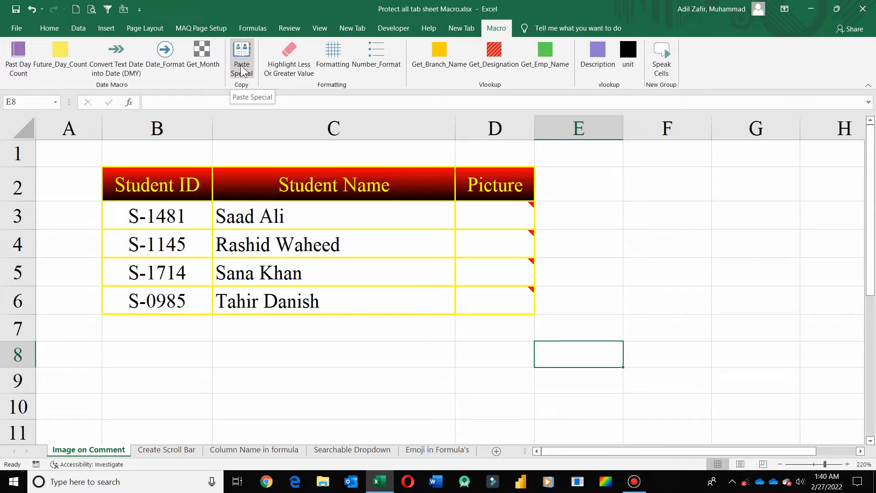
{"action": "left_click", "coordinate": [508, 349]}
{"action": "left_click_drag", "start_coordinate": [508, 349], "coordinate": [632, 389]}
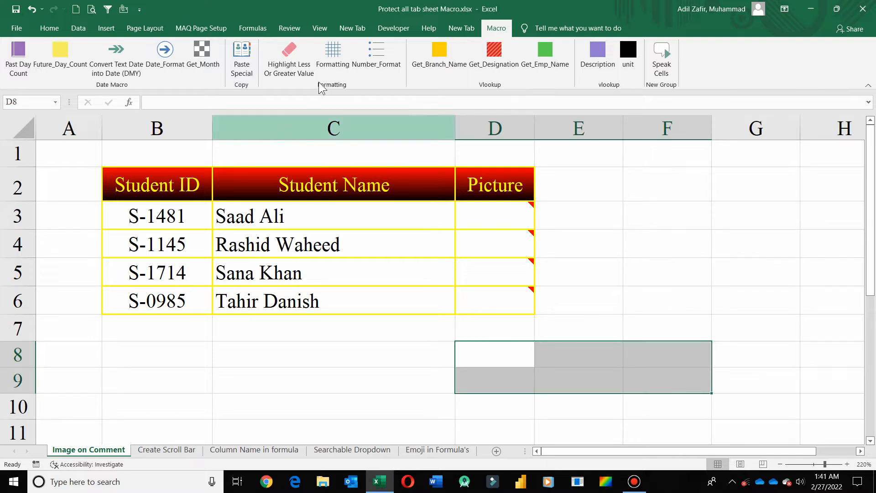
{"action": "left_click", "coordinate": [333, 53]}
{"action": "left_click", "coordinate": [619, 289]}
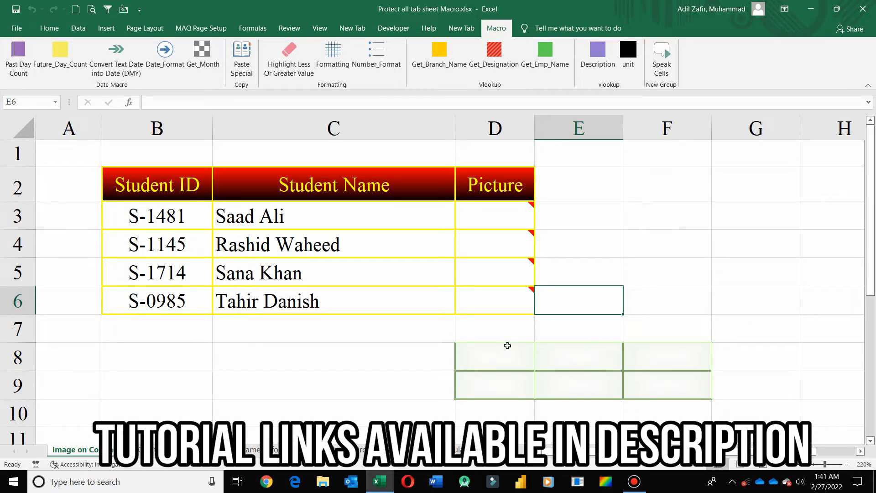
- Delete rows 8 and 9 to remove the test borders
{"action": "left_click_drag", "start_coordinate": [16, 356], "coordinate": [6, 387]}
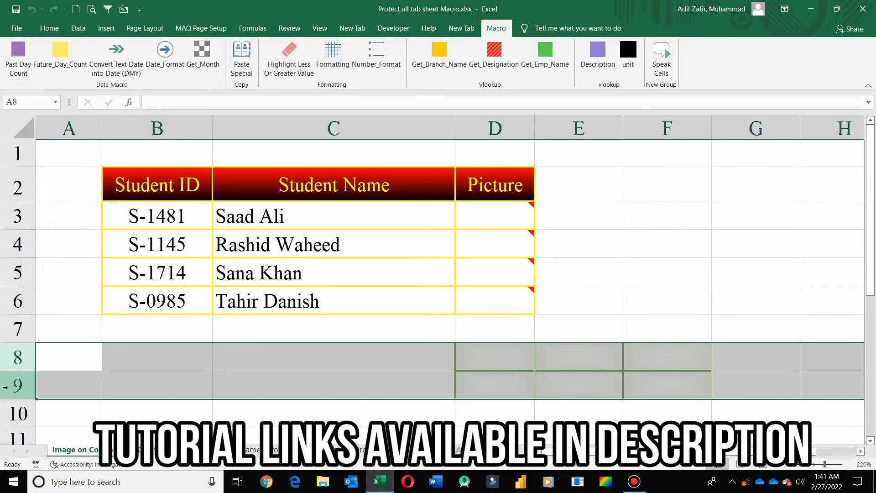
{"action": "key", "text": "ctrl+minus"}
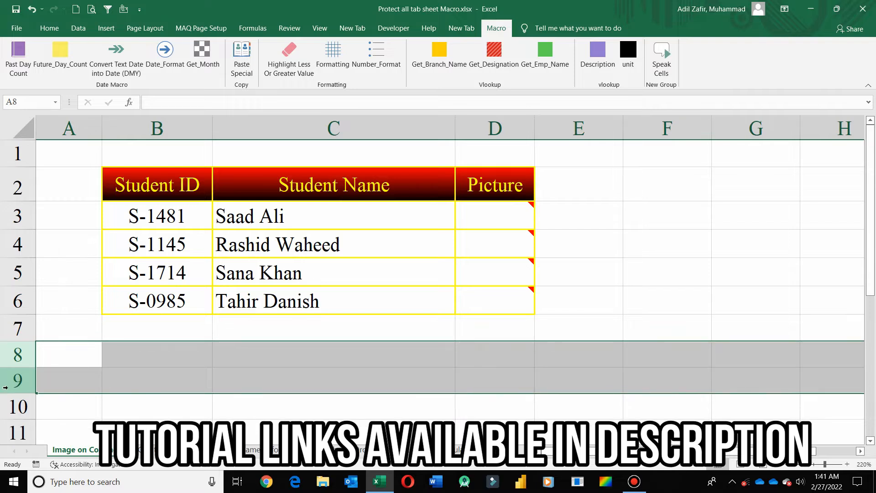
{"action": "left_click", "coordinate": [506, 350]}
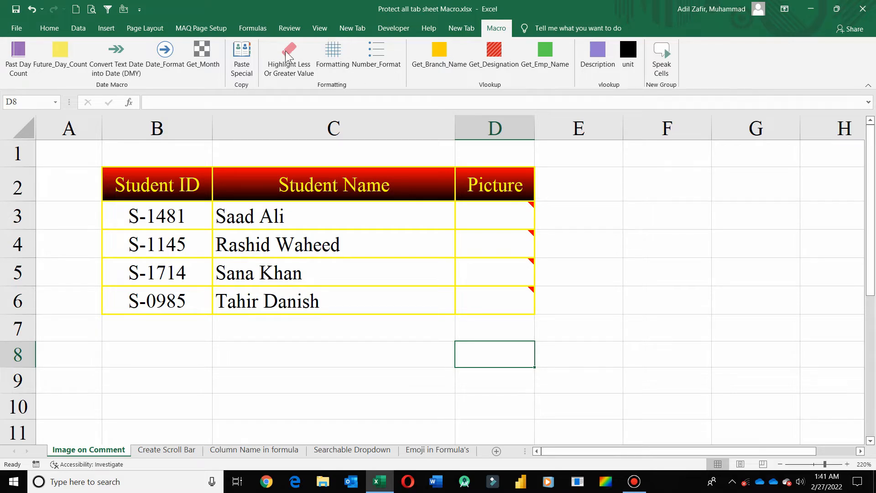
{"action": "left_click", "coordinate": [294, 33]}
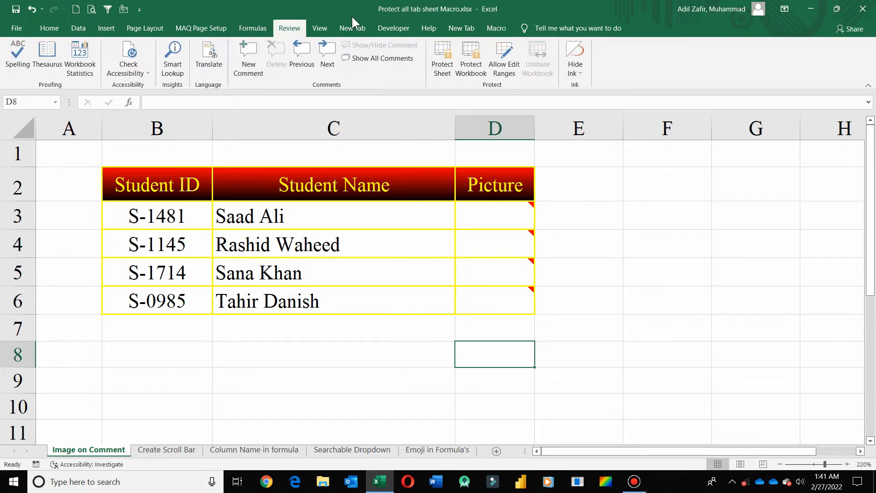
- Record a macro named Protect_with_one, replacing Macro3, stored in the Personal Macro Workbook
{"action": "left_click", "coordinate": [330, 32]}
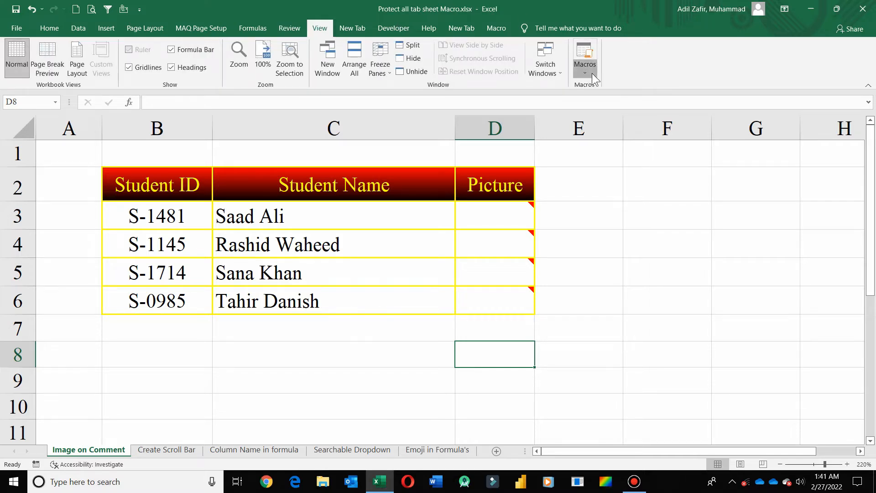
{"action": "left_click", "coordinate": [592, 73]}
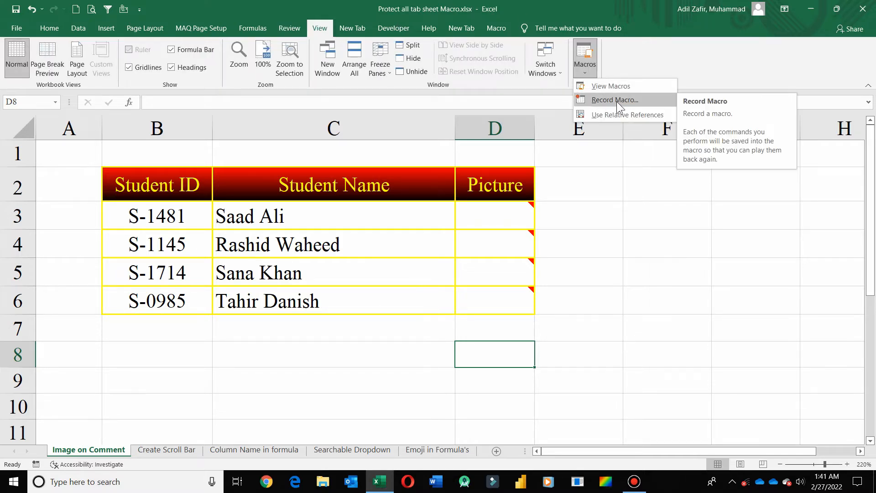
{"action": "left_click", "coordinate": [631, 100]}
{"action": "left_click", "coordinate": [547, 192]}
{"action": "left_click_drag", "start_coordinate": [547, 193], "coordinate": [486, 196]}
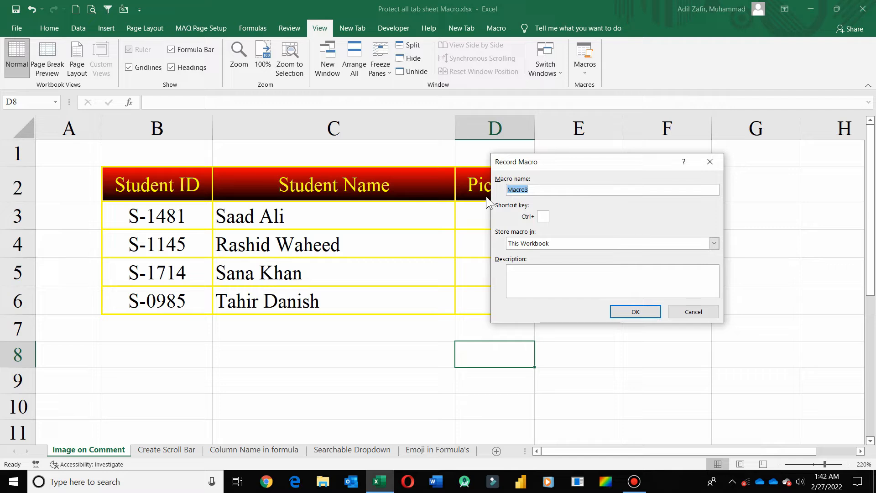
{"action": "type", "text": "Protec"}
{"action": "type", "text": "t_with_one"}
{"action": "left_click", "coordinate": [523, 244]}
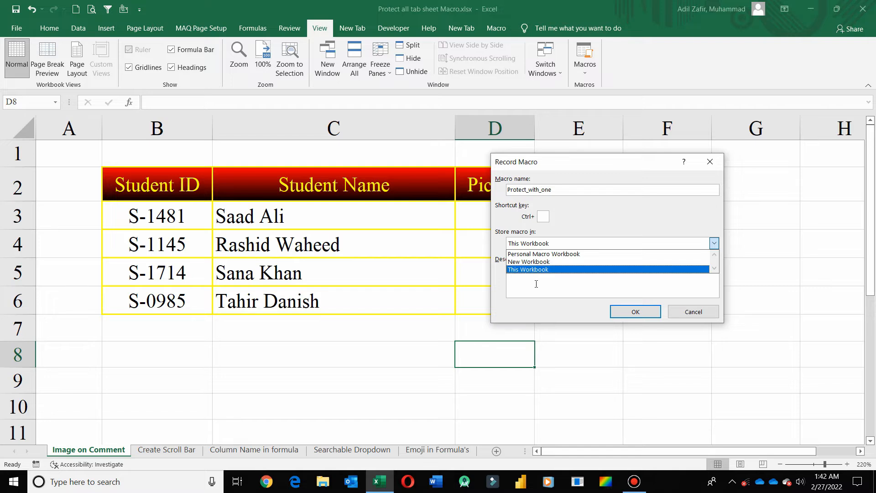
{"action": "left_click", "coordinate": [549, 253]}
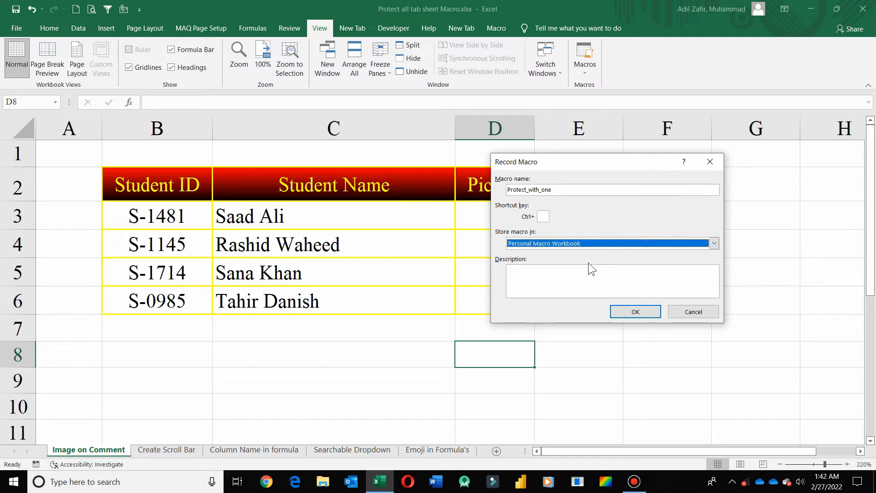
{"action": "left_click", "coordinate": [639, 309]}
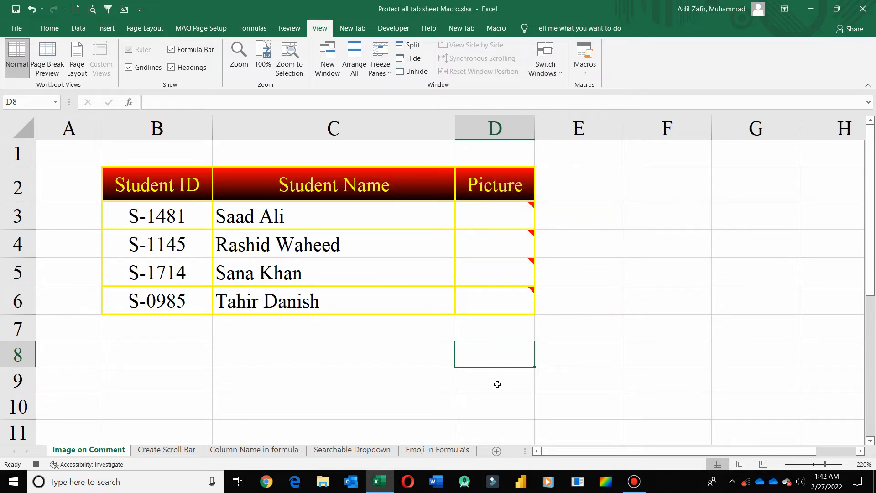
- Stop recording, then Step Into PERSONAL.XLSB!Protect_with_one from the View Macros list
{"action": "left_click", "coordinate": [588, 66]}
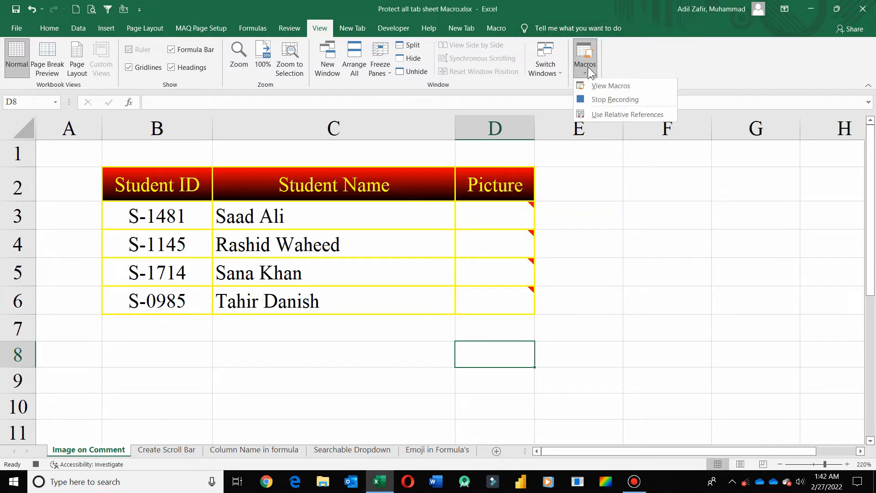
{"action": "left_click", "coordinate": [596, 98]}
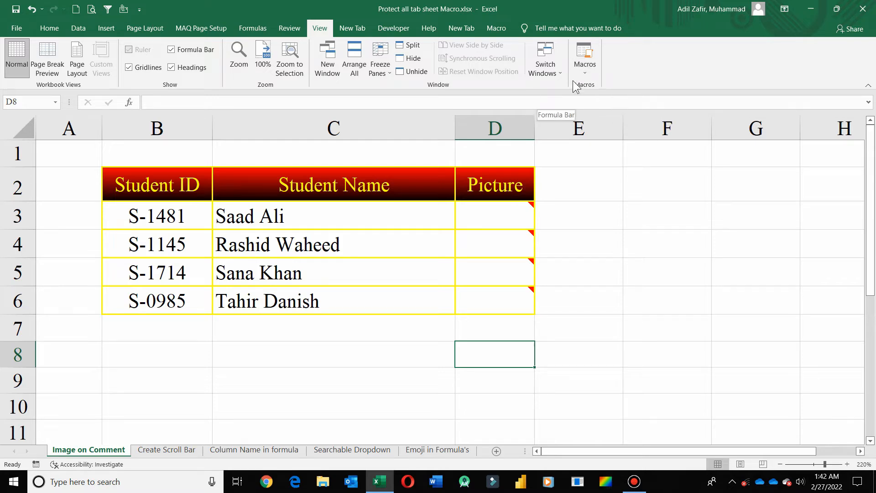
{"action": "left_click", "coordinate": [587, 72]}
{"action": "left_click", "coordinate": [595, 87]}
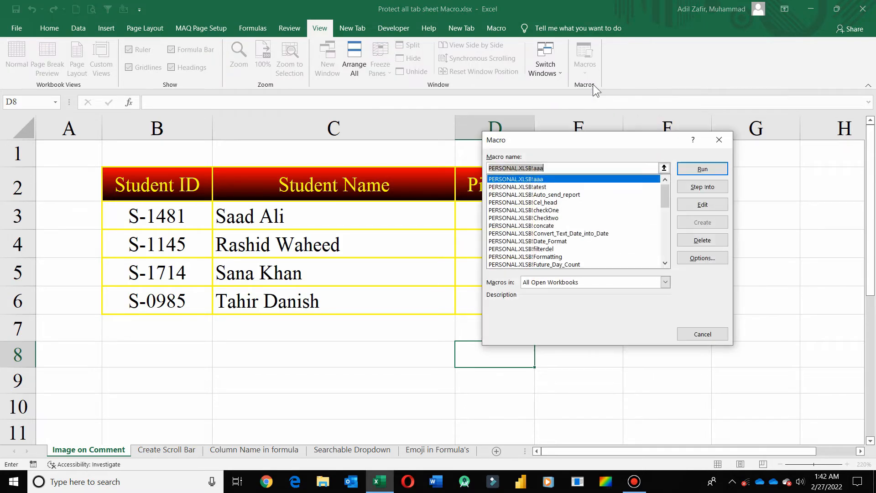
{"action": "left_click_drag", "start_coordinate": [664, 198], "coordinate": [667, 238]}
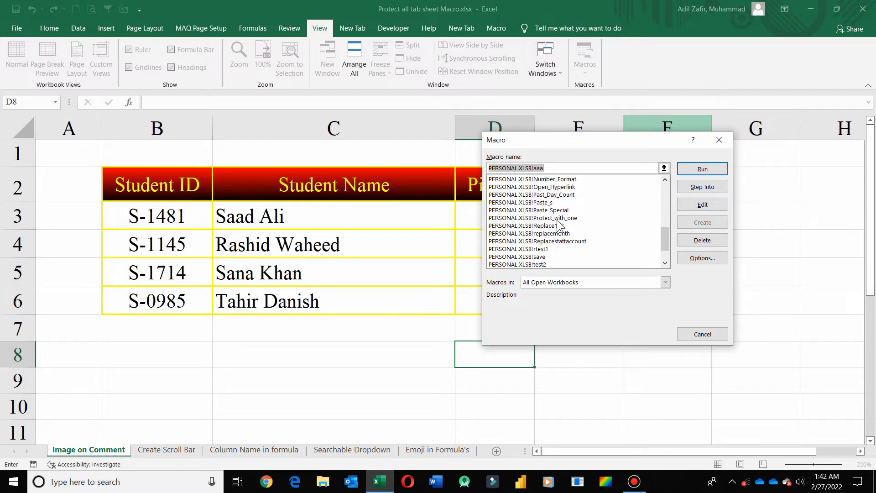
{"action": "left_click", "coordinate": [558, 219]}
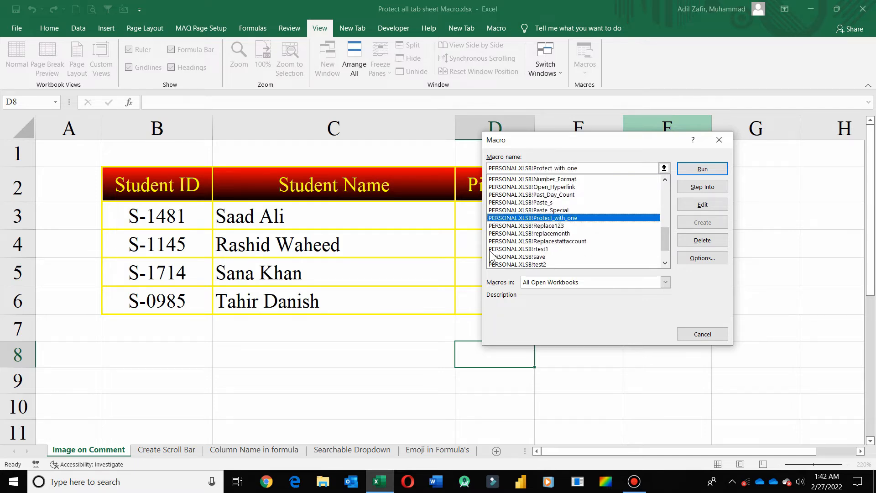
{"action": "left_click", "coordinate": [706, 189]}
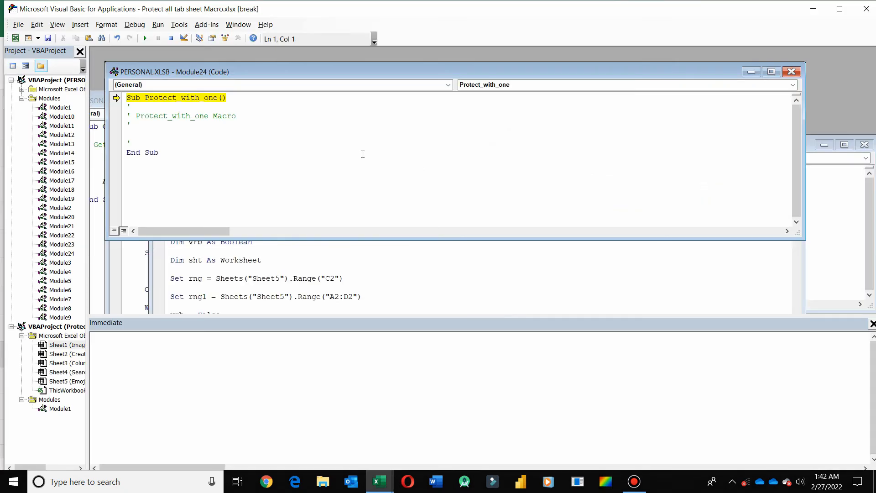
- Open the saved macro code text file in Notepad, positioned beside the VBA editor
{"action": "left_click", "coordinate": [155, 123]}
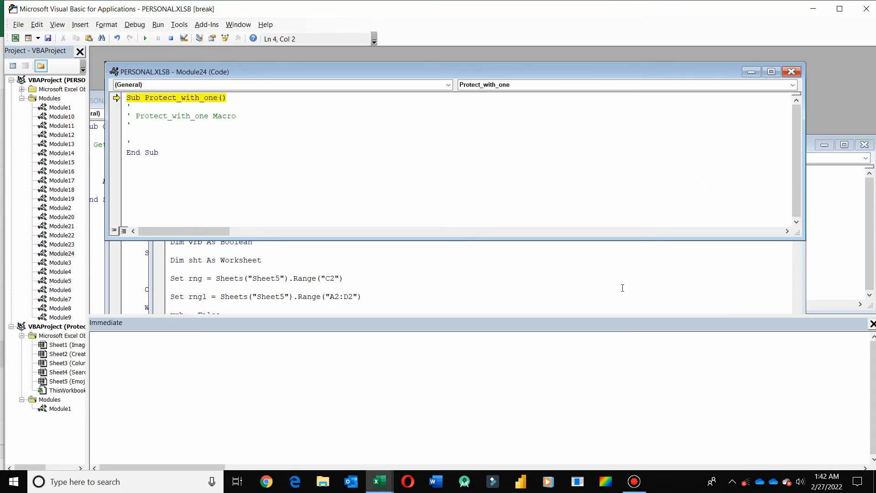
{"action": "left_click", "coordinate": [874, 482]}
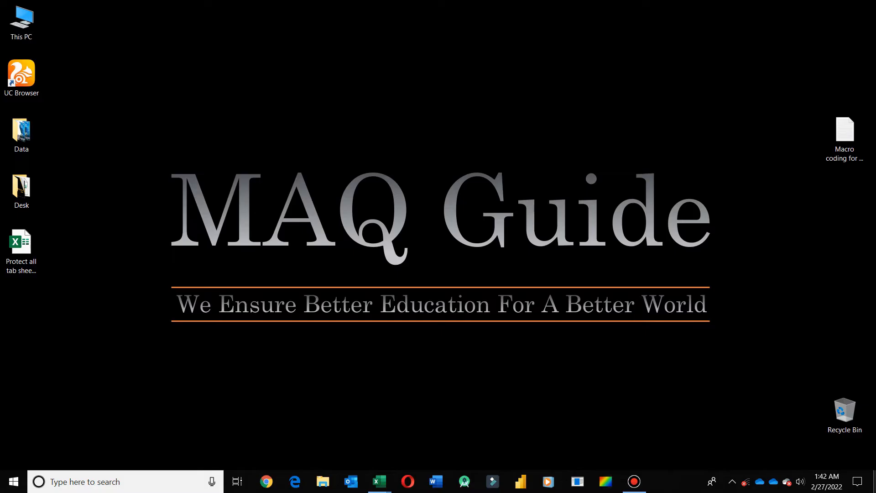
{"action": "double_click", "coordinate": [845, 143]}
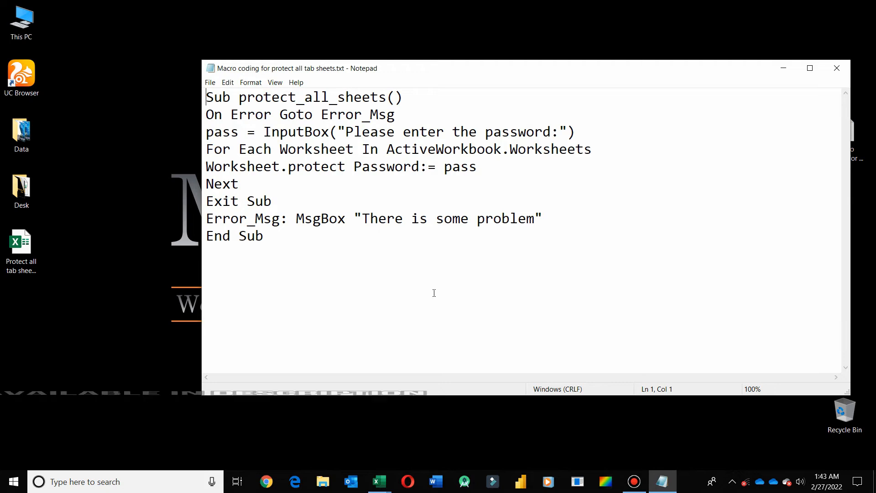
{"action": "mouse_move", "coordinate": [379, 482]}
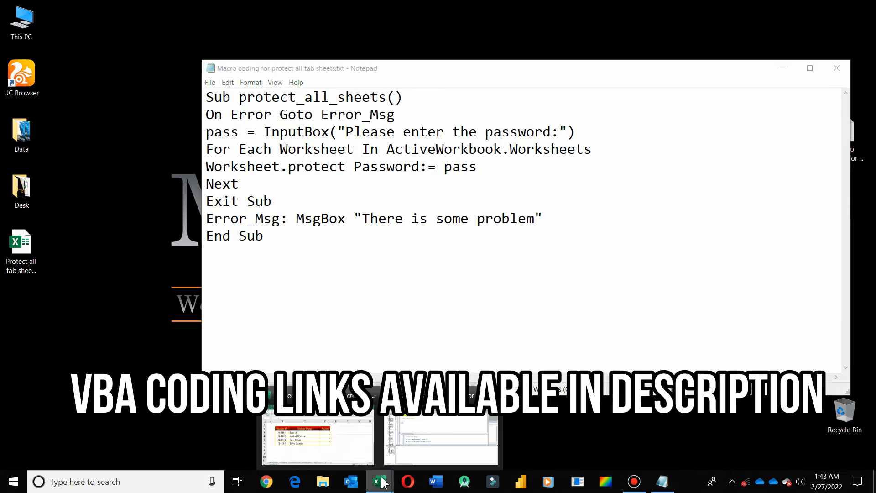
{"action": "left_click", "coordinate": [419, 437]}
{"action": "key", "text": "alt+Tab"}
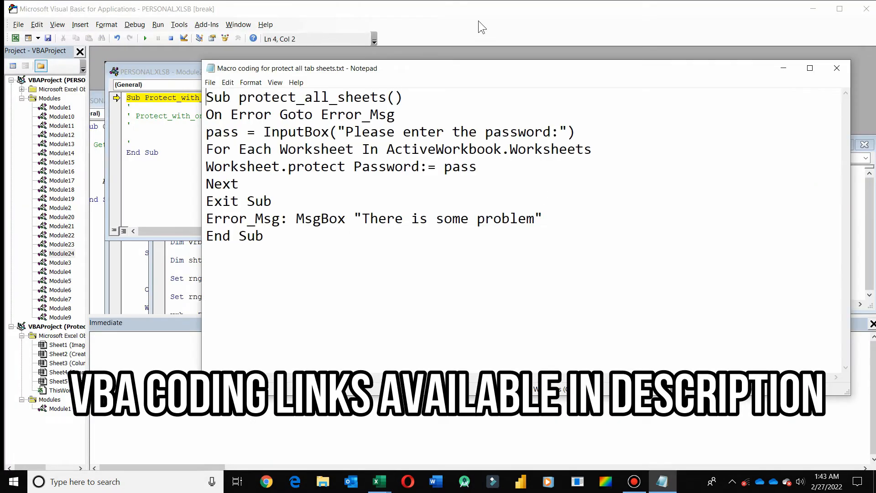
{"action": "left_click_drag", "start_coordinate": [488, 63], "coordinate": [543, 67]}
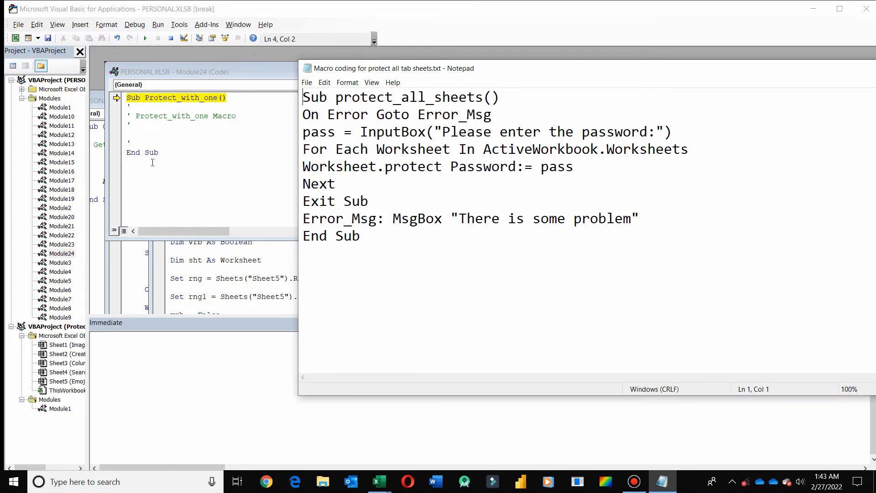
- Select the code from the On Error line through the MsgBox line, then place the cursor in Protect_with_one's empty line
{"action": "left_click", "coordinate": [304, 116]}
{"action": "left_click_drag", "start_coordinate": [318, 121], "coordinate": [684, 221]}
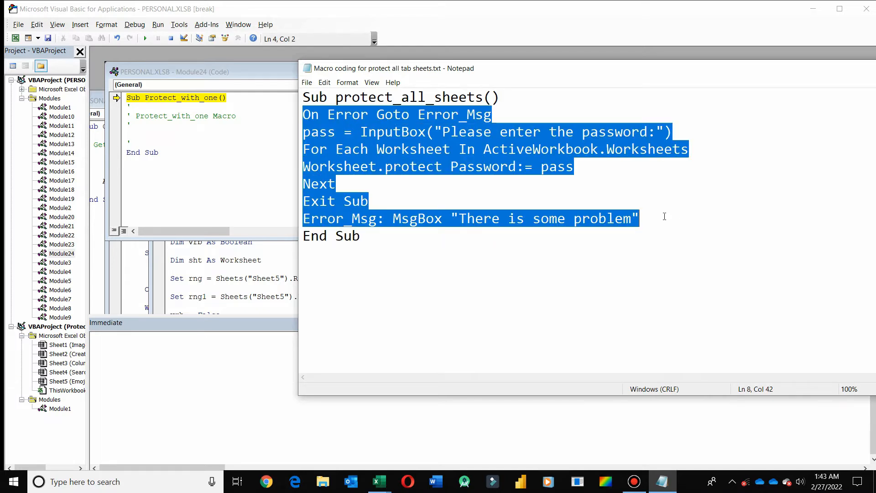
{"action": "left_click", "coordinate": [173, 130]}
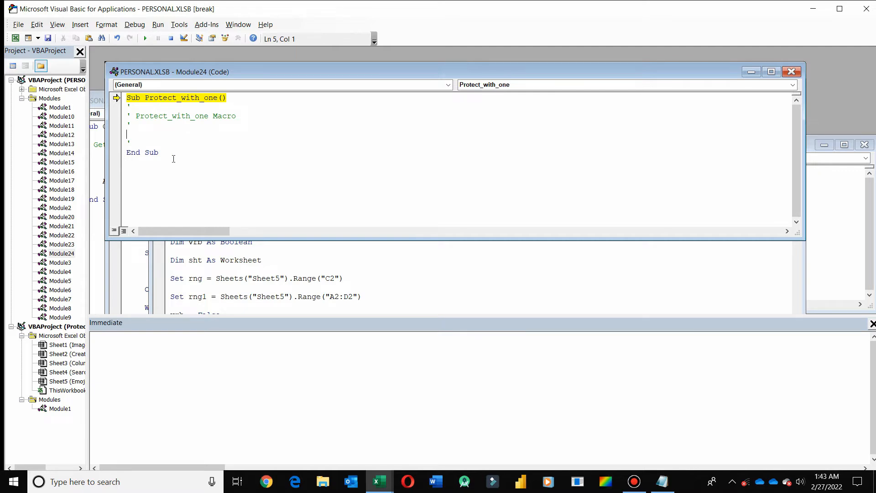
- Paste the protect-all-sheets code into Protect_with_one, then close the editor and stop the debugger
{"action": "key", "text": "ctrl+v"}
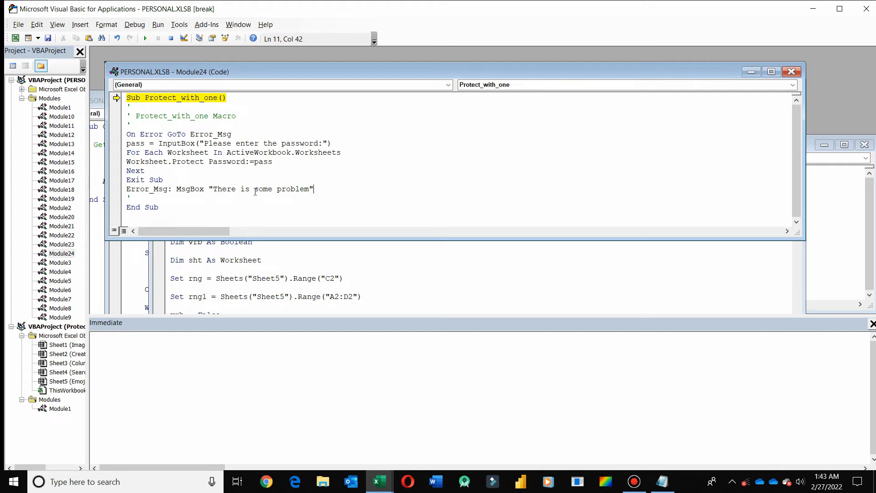
{"action": "left_click", "coordinate": [866, 8]}
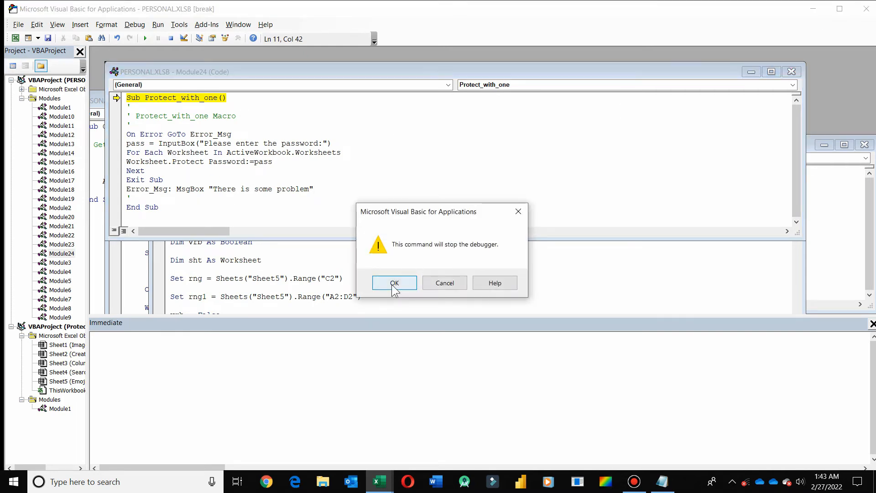
{"action": "left_click", "coordinate": [393, 287]}
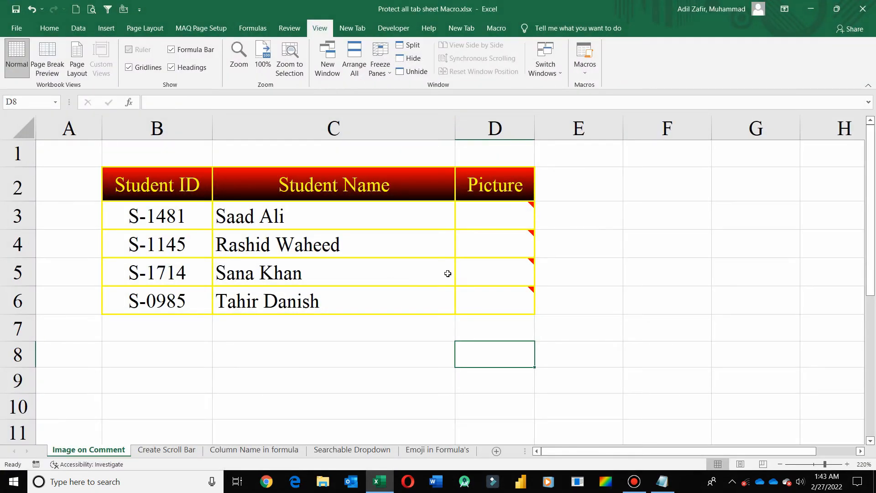
{"action": "left_click", "coordinate": [582, 72]}
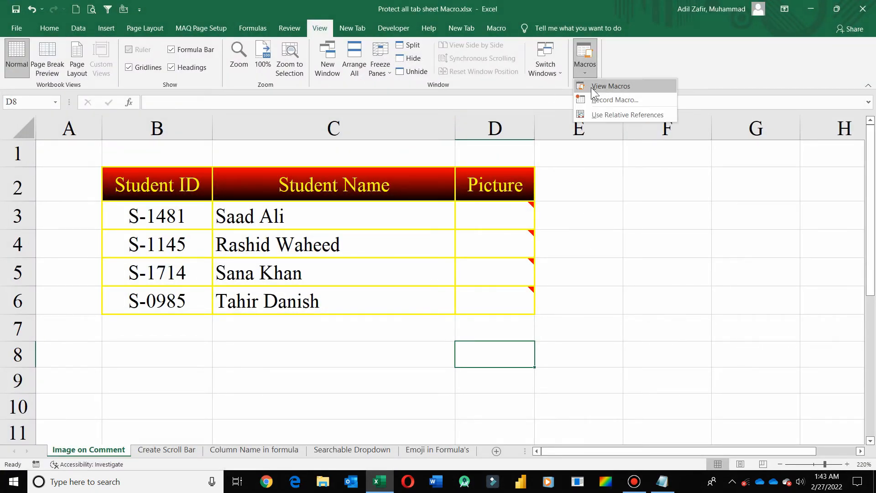
{"action": "left_click", "coordinate": [590, 87]}
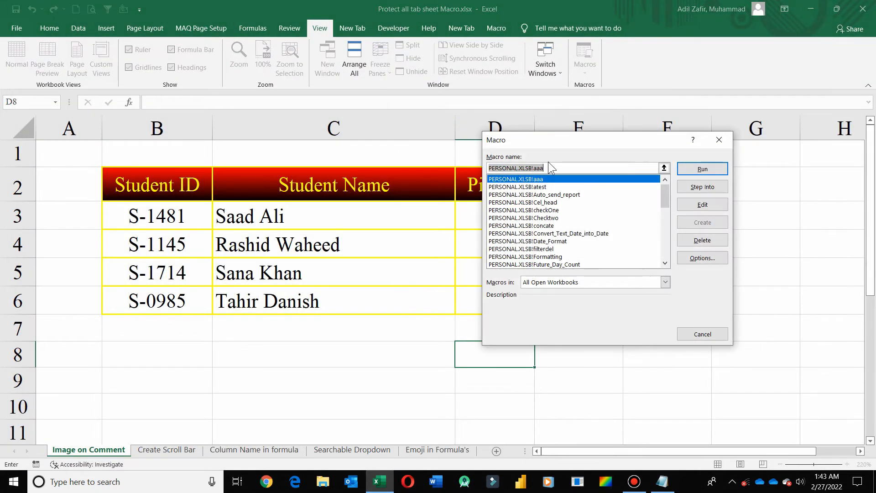
{"action": "left_click", "coordinate": [664, 263]}
{"action": "left_click_drag", "start_coordinate": [664, 262], "coordinate": [663, 262]}
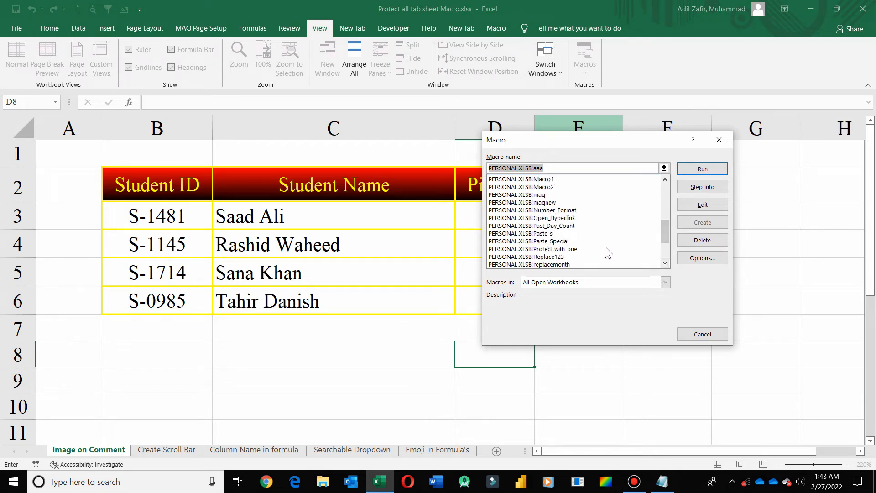
{"action": "left_click", "coordinate": [579, 249]}
{"action": "left_click", "coordinate": [701, 188]}
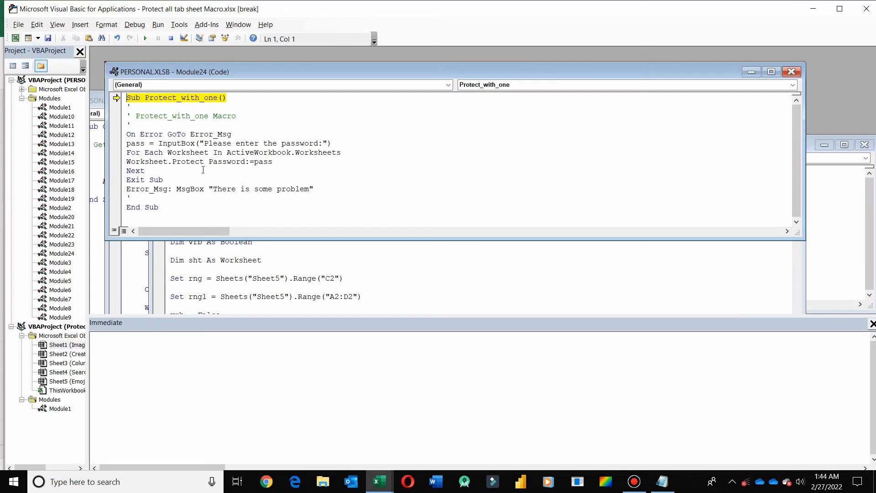
{"action": "left_click", "coordinate": [866, 9]}
{"action": "left_click", "coordinate": [394, 283]}
{"action": "left_click", "coordinate": [579, 253]}
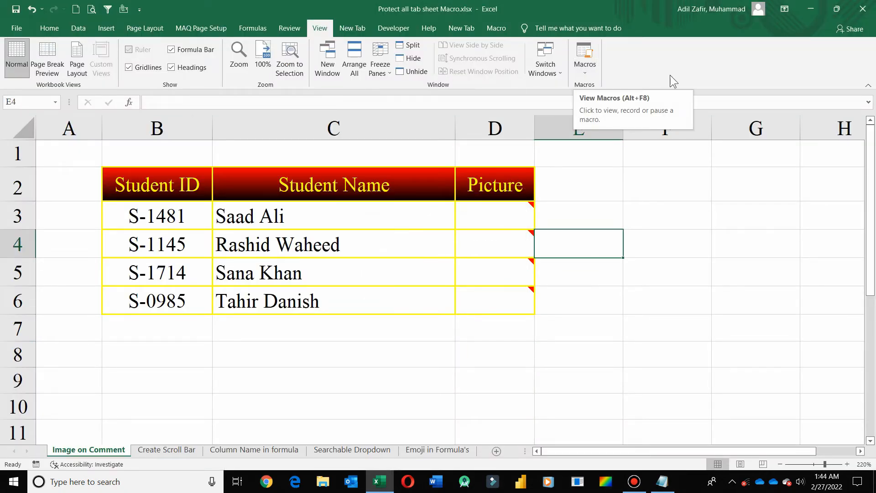
- In Customize the Ribbon, list Macros as commands and select Protect_with_one
{"action": "right_click", "coordinate": [693, 61]}
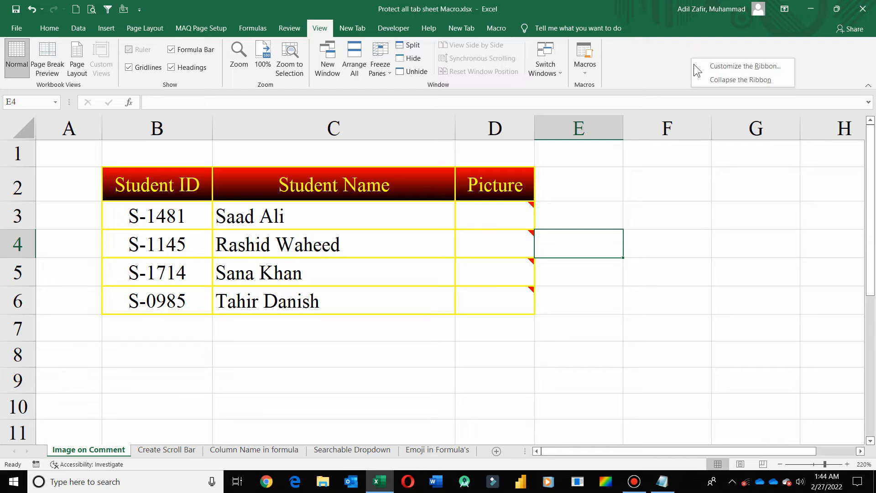
{"action": "left_click", "coordinate": [740, 64]}
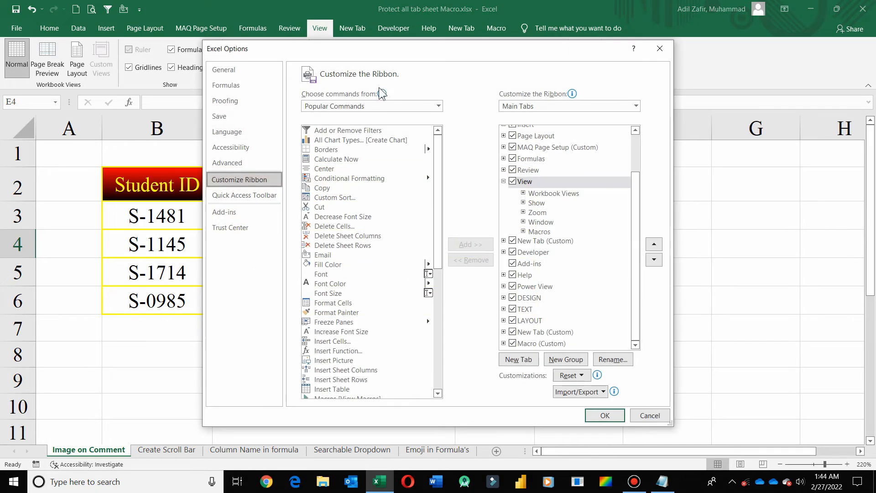
{"action": "left_click", "coordinate": [400, 107]}
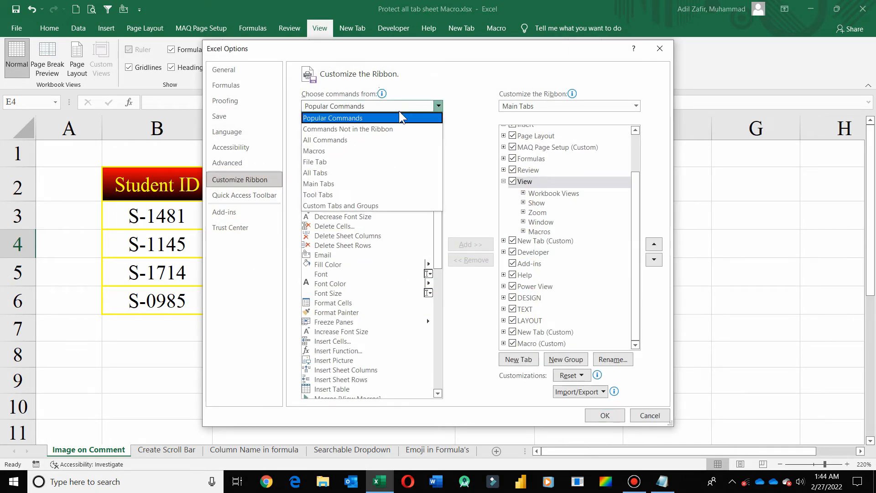
{"action": "left_click", "coordinate": [395, 152]}
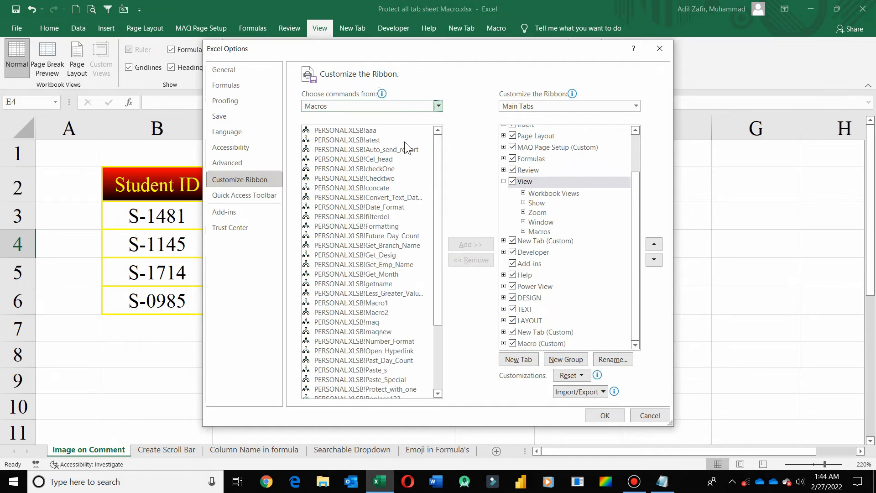
{"action": "left_click_drag", "start_coordinate": [439, 185], "coordinate": [438, 292]}
{"action": "left_click", "coordinate": [395, 299]}
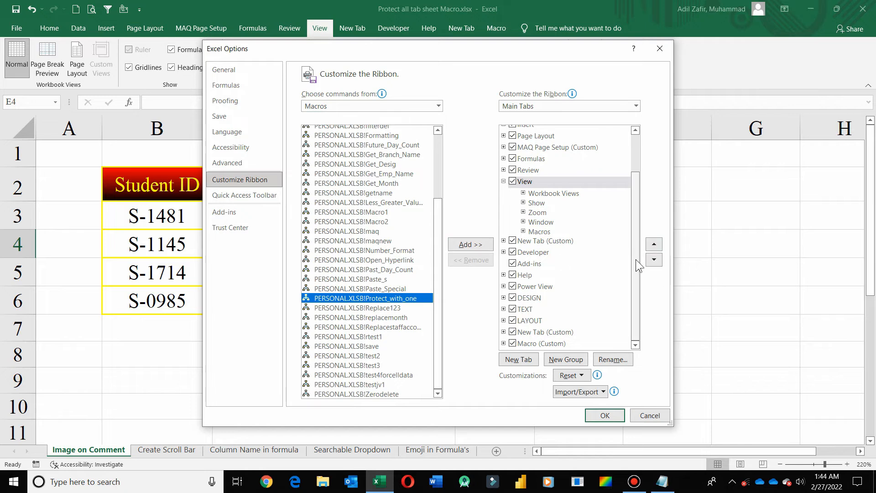
- Add Protect_with_one to New Group (Custom) under the Macro tab, after the custom-group warning
{"action": "left_click", "coordinate": [503, 342]}
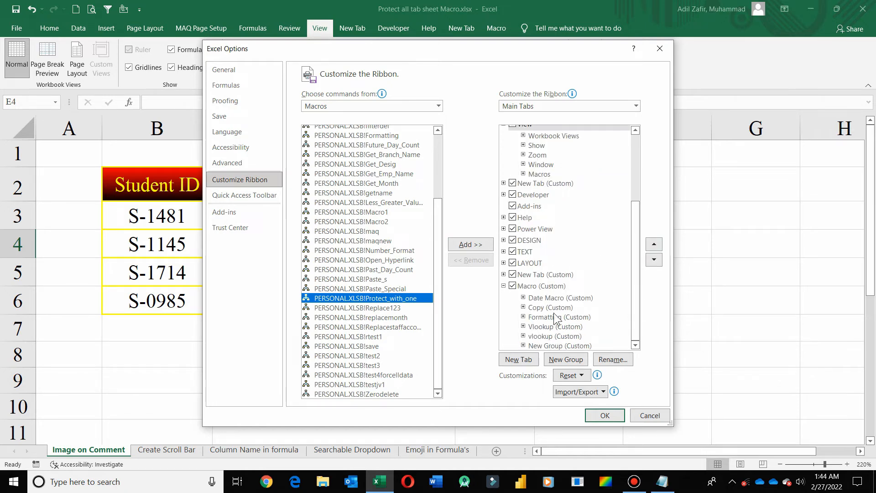
{"action": "left_click", "coordinate": [534, 288]}
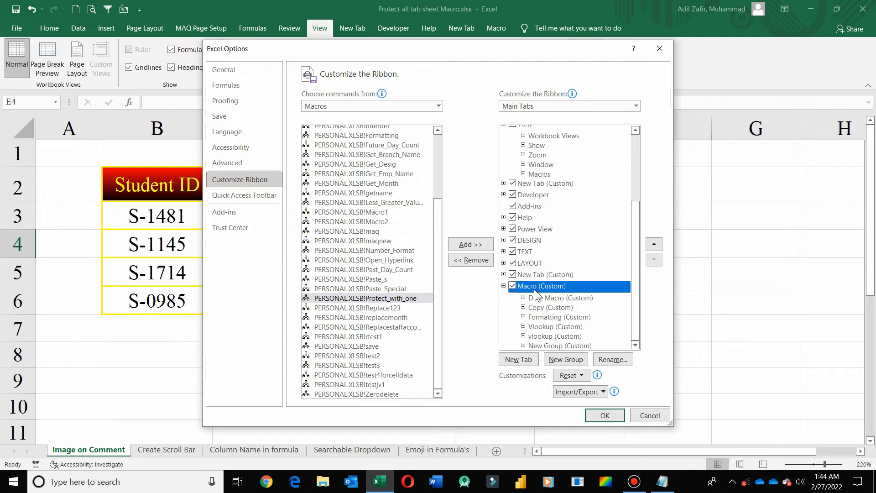
{"action": "left_click", "coordinate": [470, 245]}
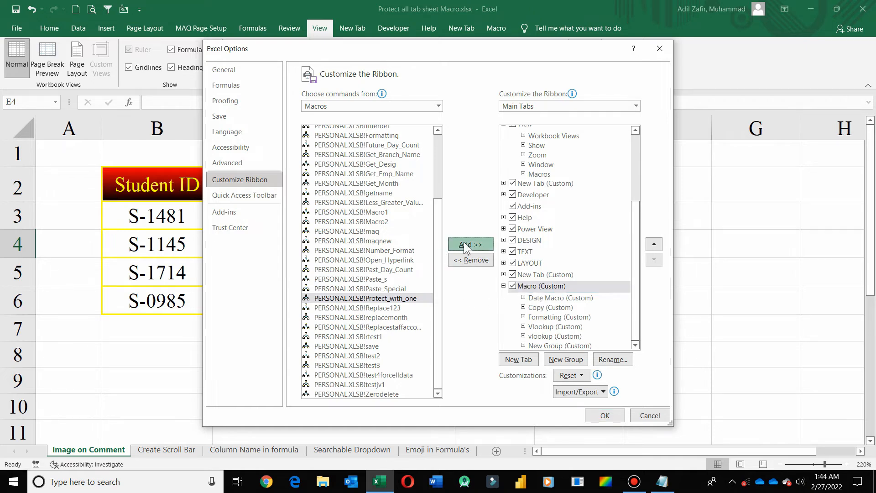
{"action": "left_click", "coordinate": [442, 273]}
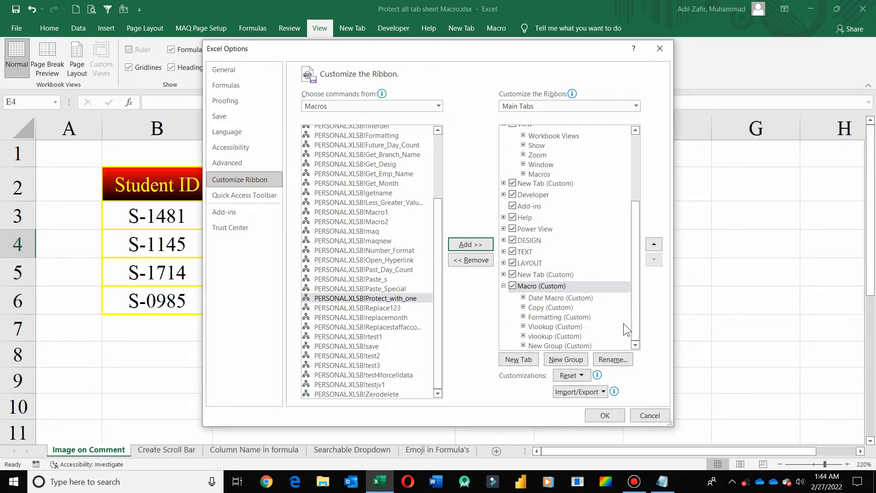
{"action": "left_click", "coordinate": [561, 346]}
{"action": "left_click", "coordinate": [471, 244]}
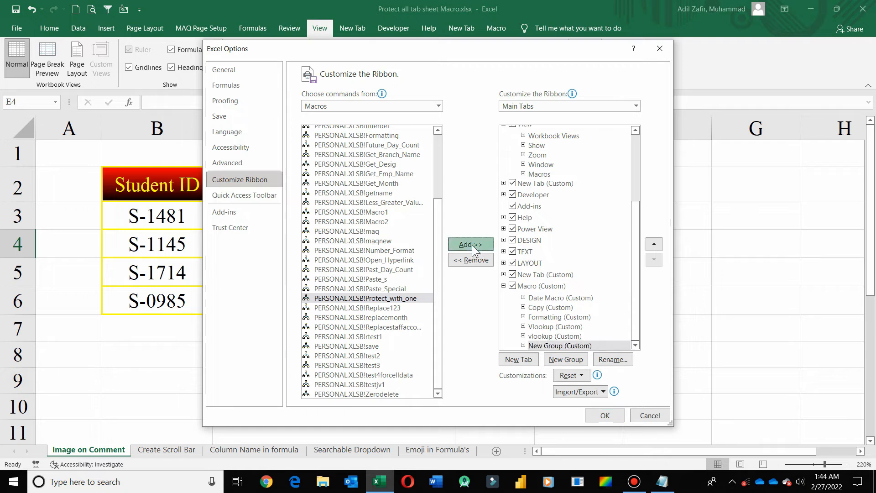
- Rename the command to Protect_with_one without 'PERSONAL.XLSB!', give it a teal square icon, and apply
{"action": "left_click", "coordinate": [612, 360]}
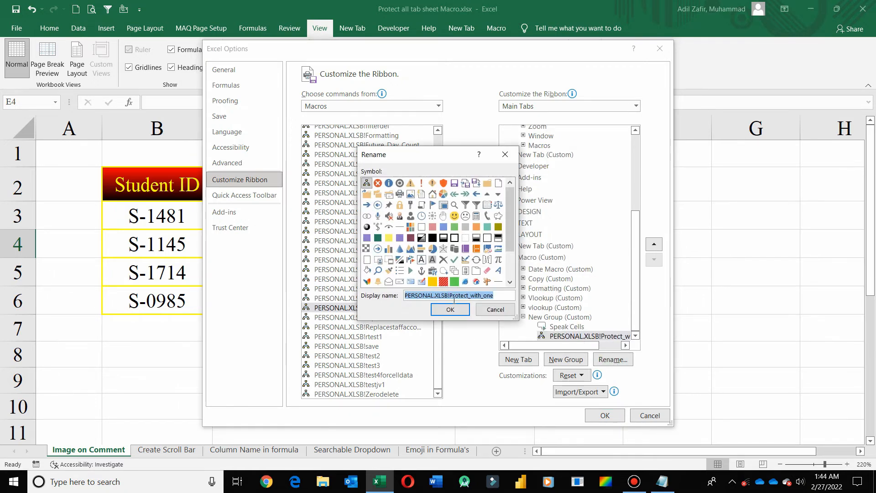
{"action": "left_click_drag", "start_coordinate": [450, 296], "coordinate": [362, 299]}
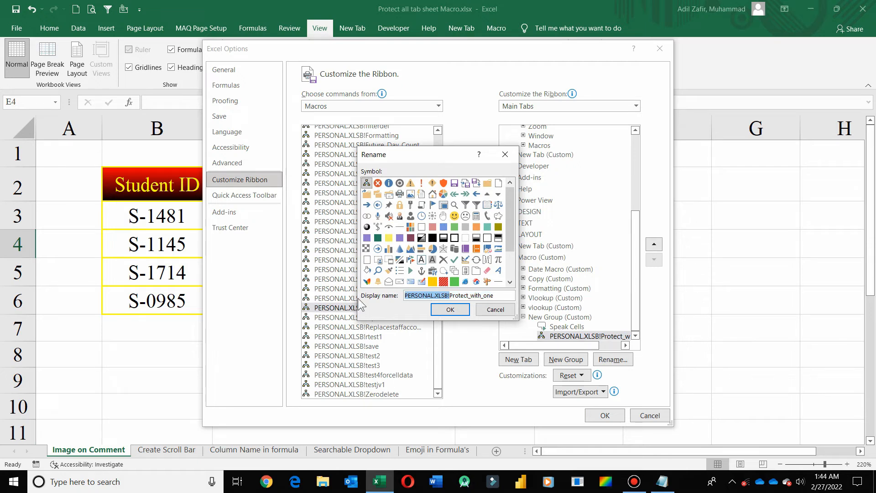
{"action": "key", "text": "BackSpace"}
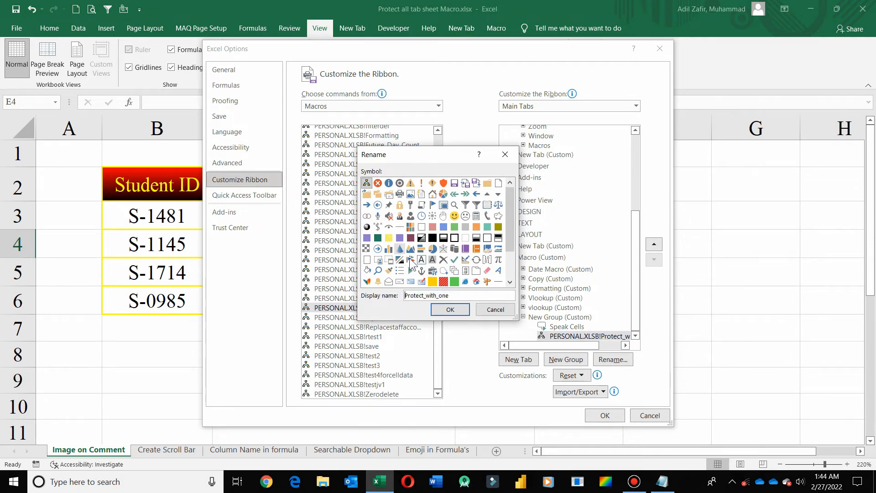
{"action": "left_click", "coordinate": [378, 238]}
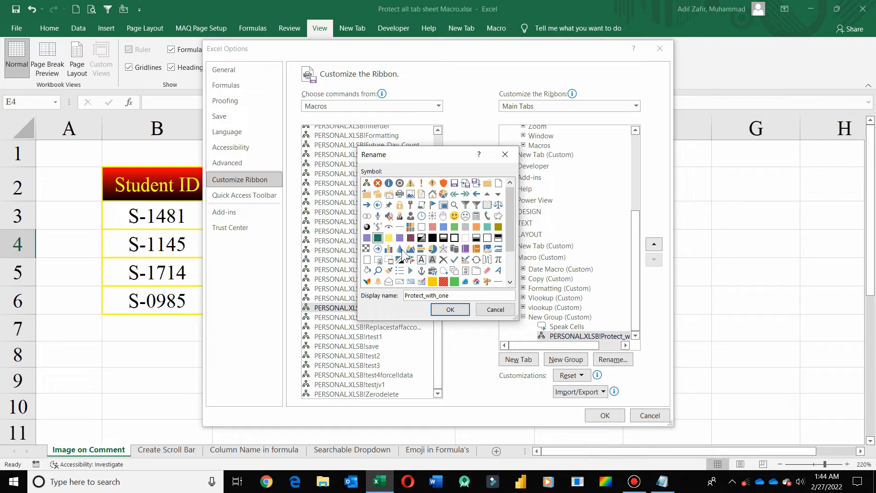
{"action": "left_click", "coordinate": [445, 310]}
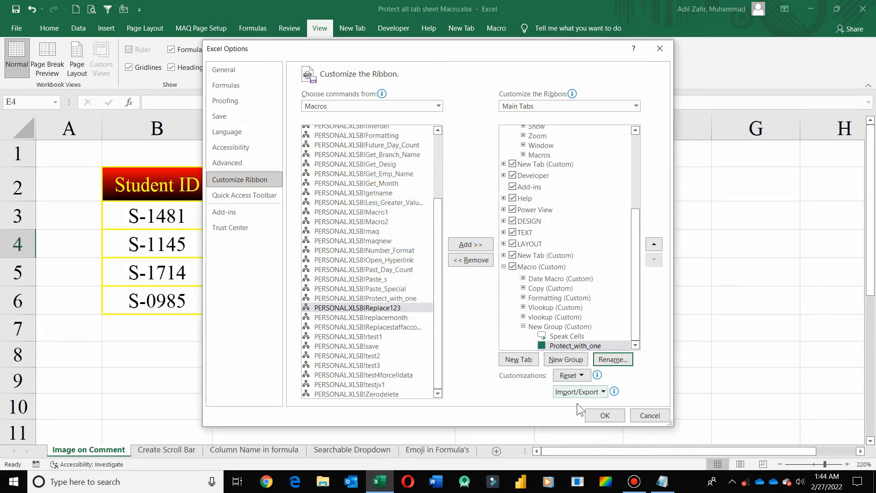
{"action": "left_click", "coordinate": [594, 411]}
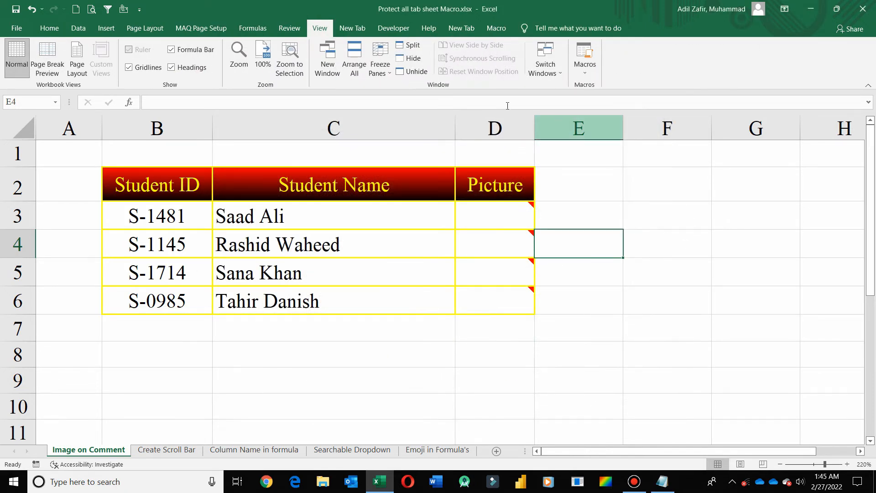
- On the Column Name in formula sheet, run Protect_with_one from the Macro tab to get its password prompt
{"action": "left_click", "coordinate": [493, 29]}
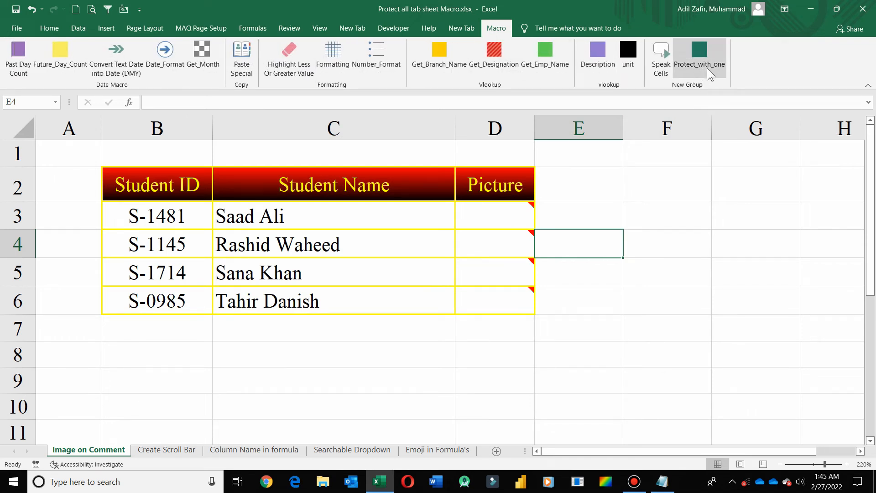
{"action": "left_click", "coordinate": [299, 31]}
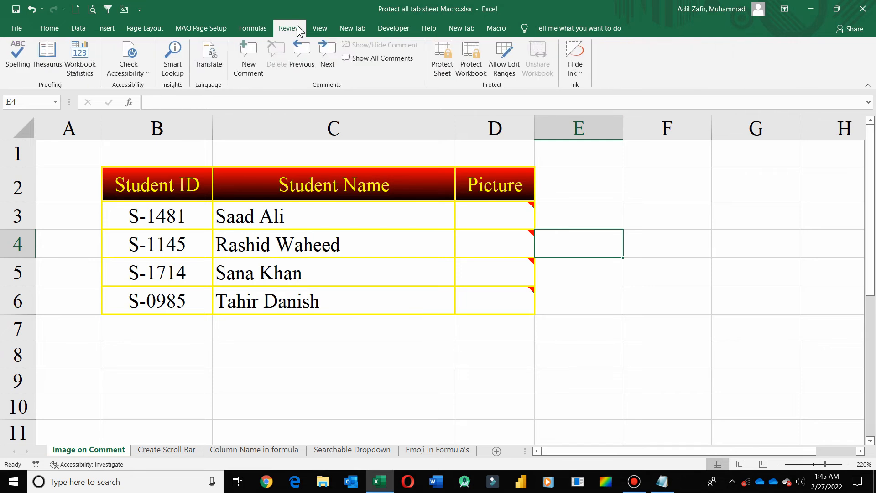
{"action": "left_click", "coordinate": [251, 452]}
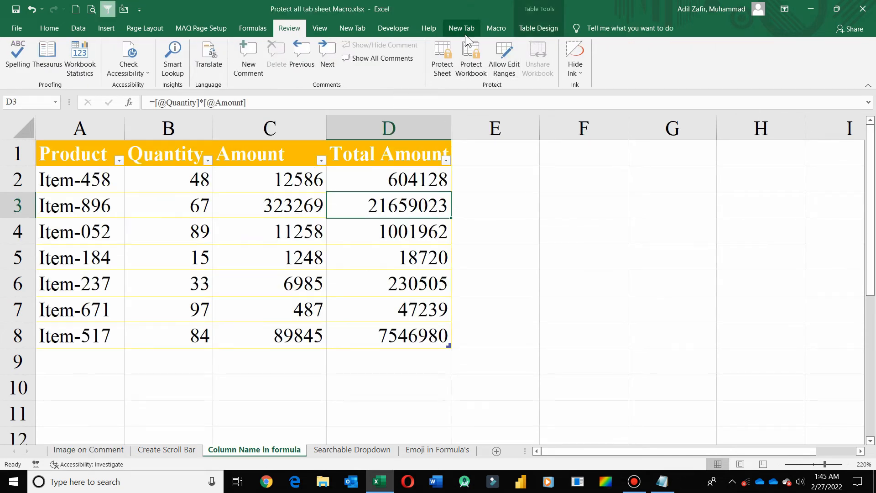
{"action": "left_click", "coordinate": [495, 29]}
{"action": "left_click", "coordinate": [698, 64]}
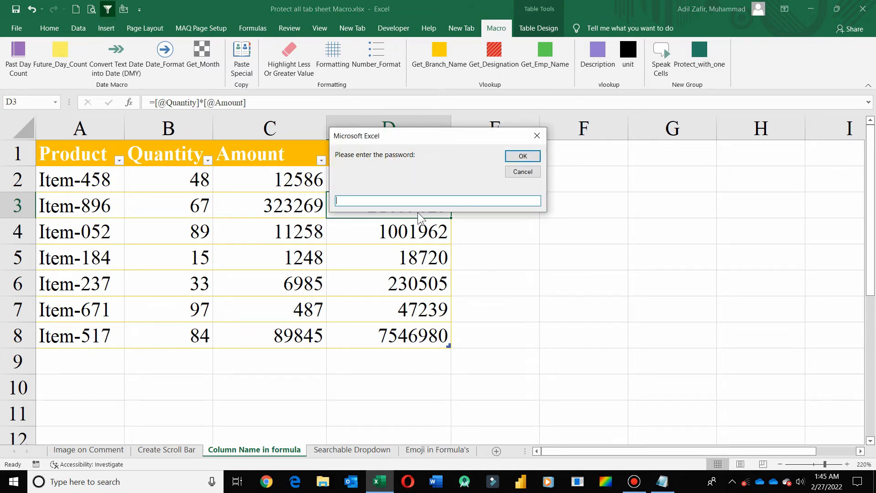
- Protect all sheets with the entered password and confirm editing cell E4 is now blocked
{"action": "type", "text": "12345"}
{"action": "left_click", "coordinate": [521, 155]}
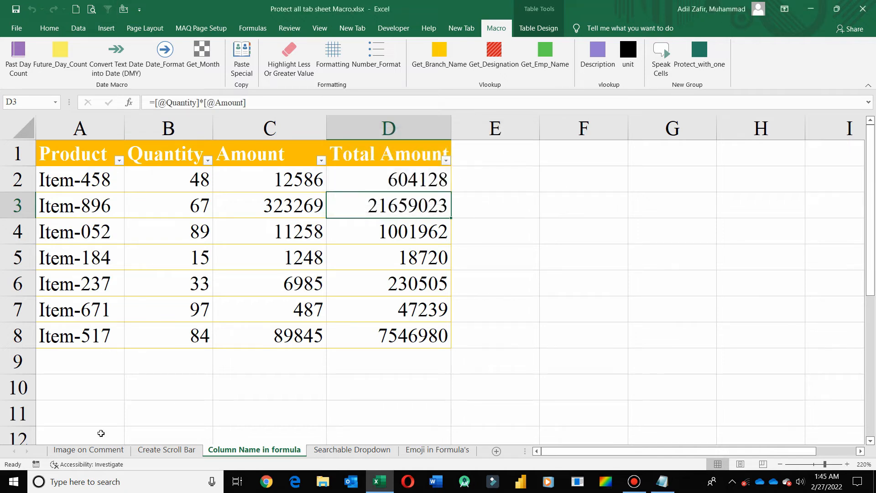
{"action": "left_click", "coordinate": [90, 451]}
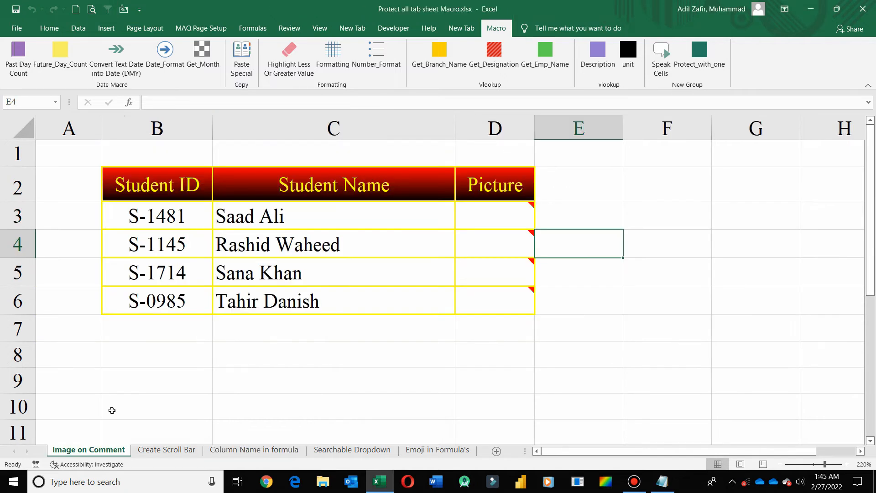
{"action": "left_click", "coordinate": [291, 28]}
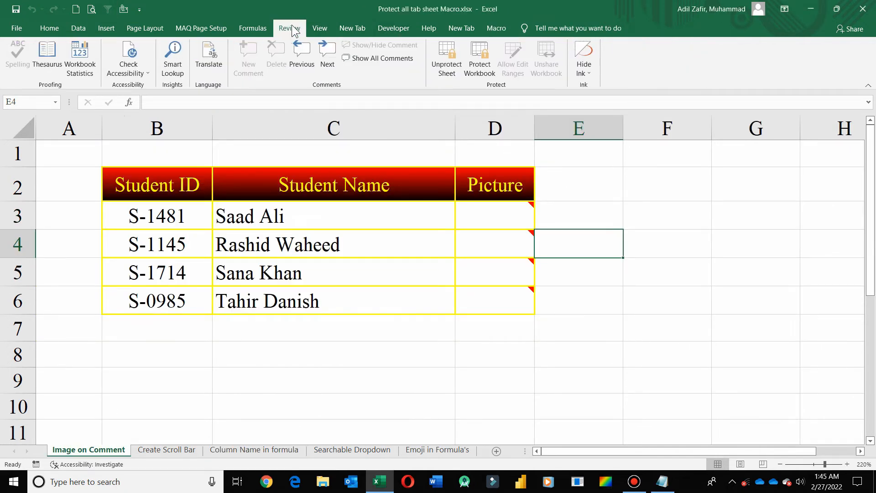
{"action": "left_click", "coordinate": [178, 450]}
{"action": "left_click", "coordinate": [253, 451]}
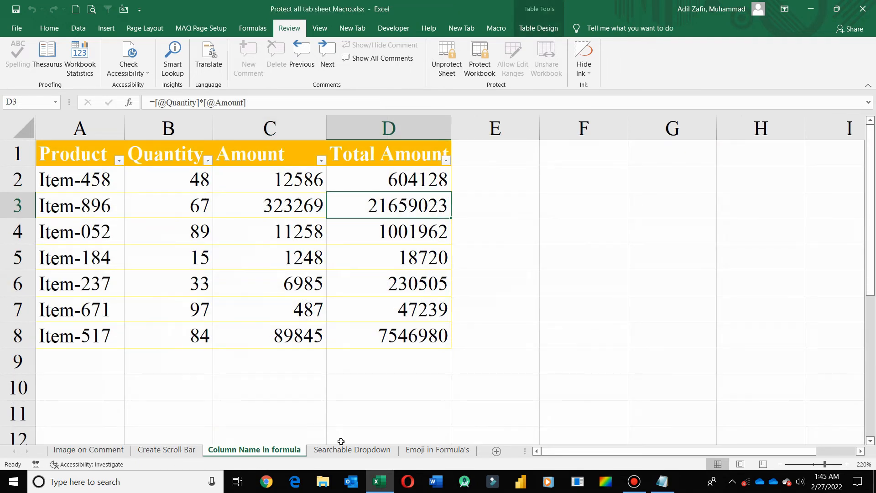
{"action": "left_click", "coordinate": [348, 451]}
{"action": "left_click", "coordinate": [416, 449]}
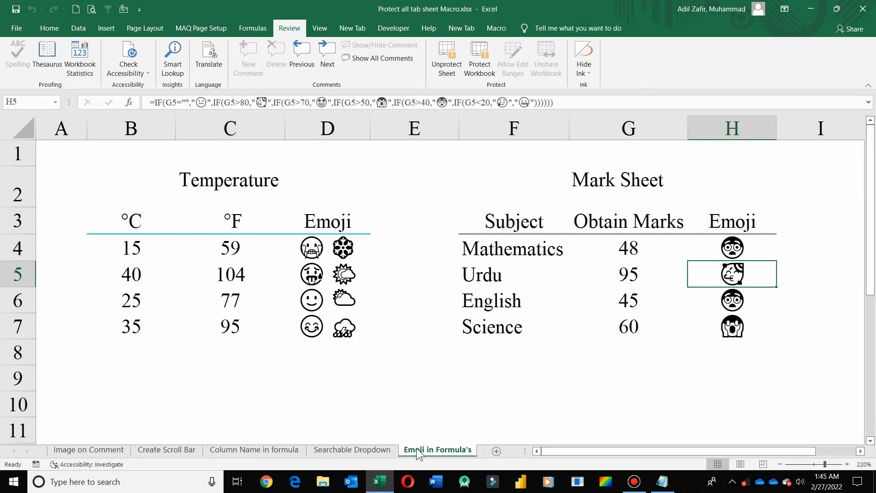
{"action": "double_click", "coordinate": [438, 258]}
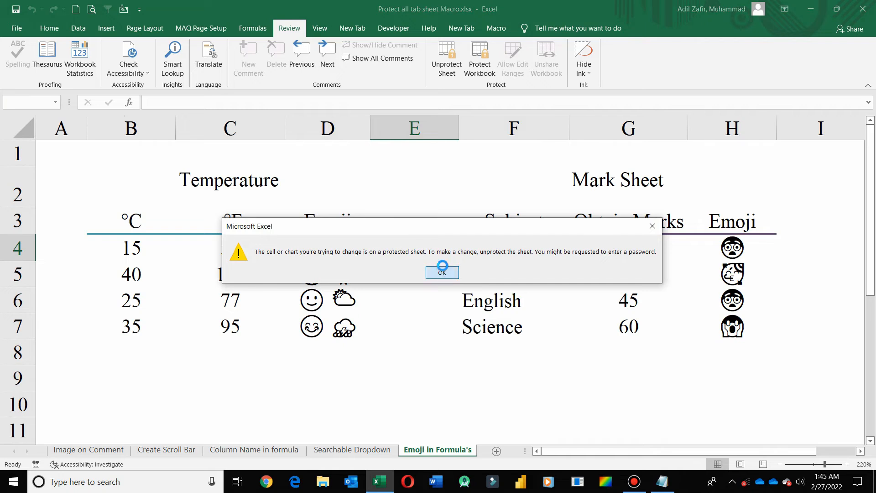
{"action": "left_click", "coordinate": [443, 270]}
- Unprotect the Emoji in Formula's sheet, retrying after a wrong-password message
{"action": "left_click", "coordinate": [447, 66]}
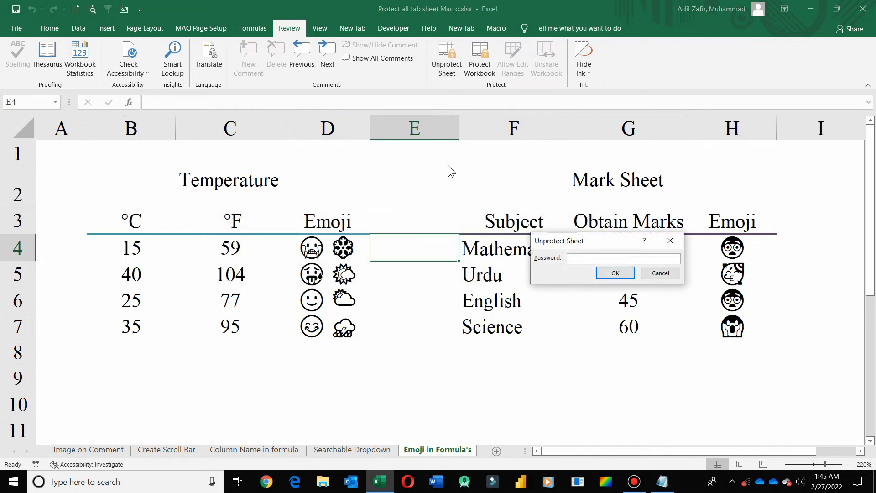
{"action": "key", "text": "Return"}
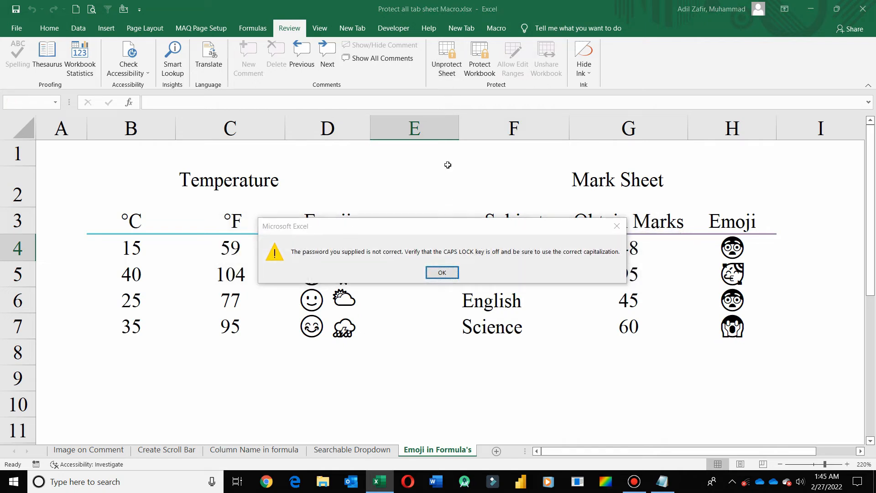
{"action": "key", "text": "Return"}
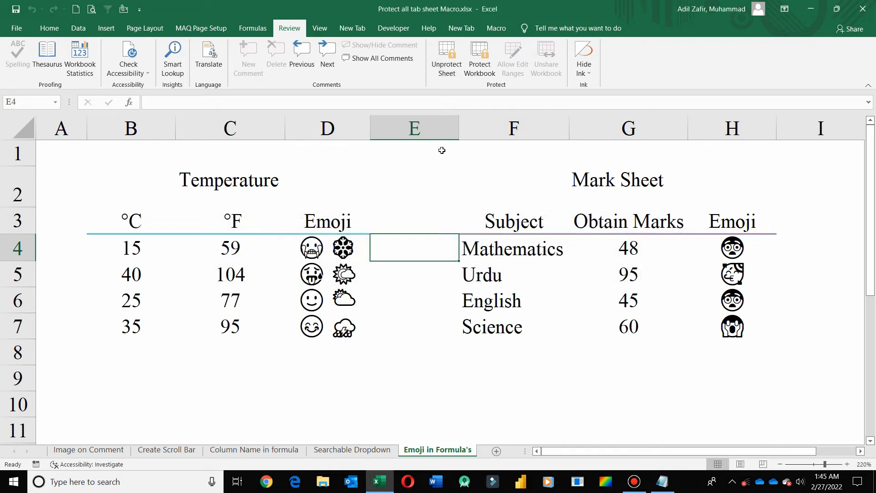
{"action": "left_click", "coordinate": [451, 52]}
{"action": "type", "text": "1"}
{"action": "key", "text": "Return"}
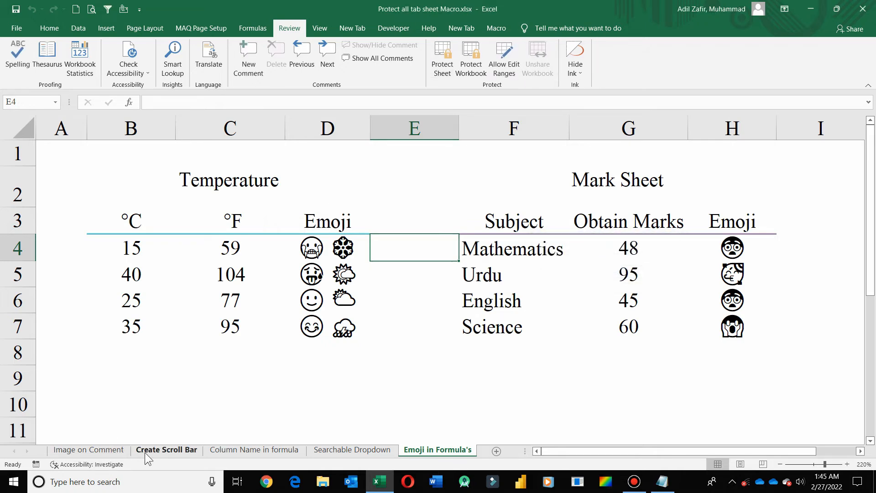
- Unprotect the Create Scroll Bar sheet with its password, then return to Image on Comment
{"action": "left_click", "coordinate": [165, 450]}
{"action": "left_click", "coordinate": [447, 70]}
{"action": "type", "text": "123456"}
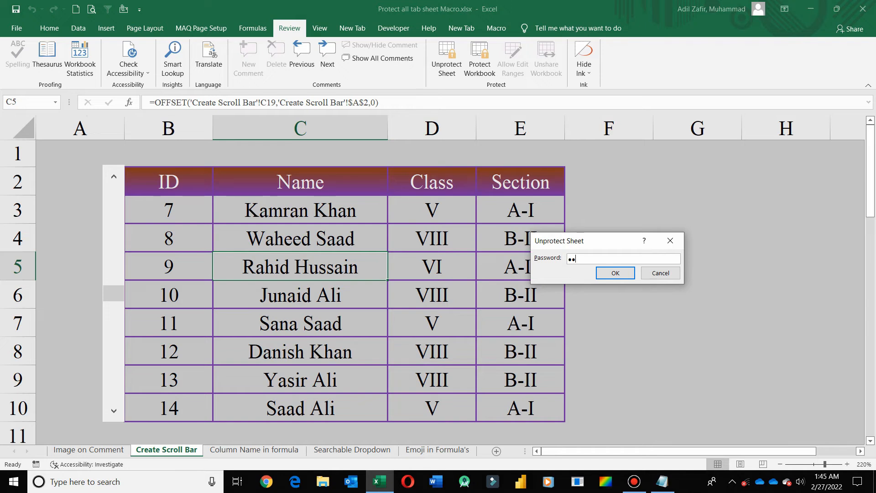
{"action": "key", "text": "Return"}
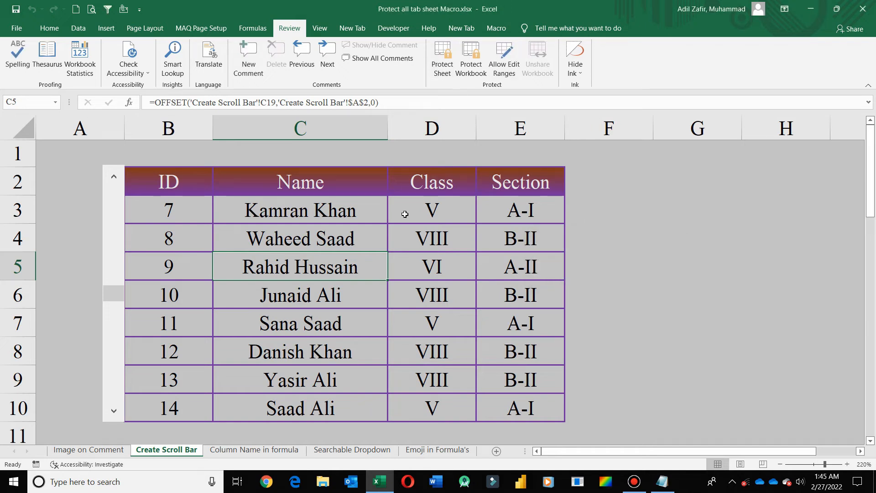
{"action": "left_click", "coordinate": [101, 450]}
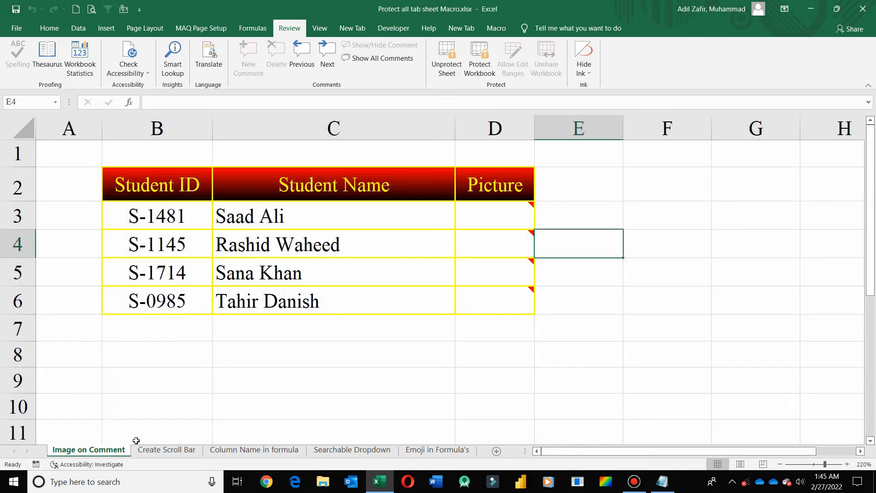
- Show the custom Macro tab with Protect_with_one on the Image on Comment sheet
{"action": "left_click", "coordinate": [496, 28]}
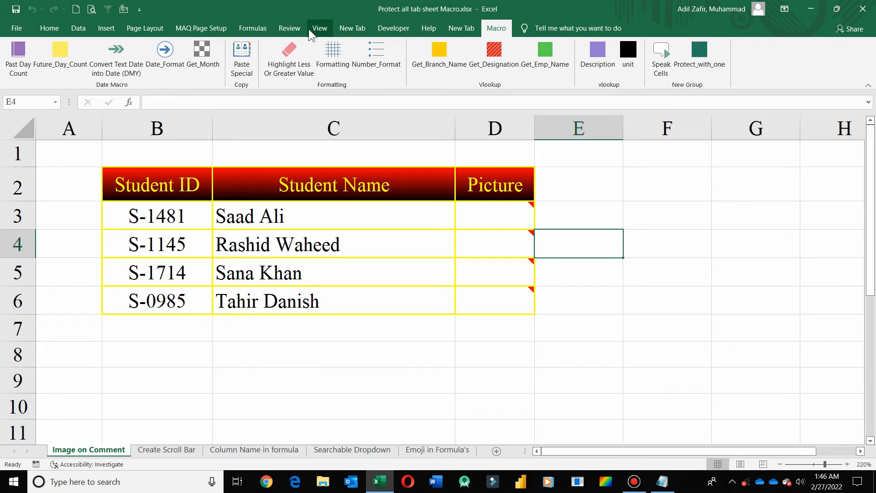
- Browse the Review and View macro commands, then return to the Image on Comment sheet
{"action": "left_click", "coordinate": [295, 31]}
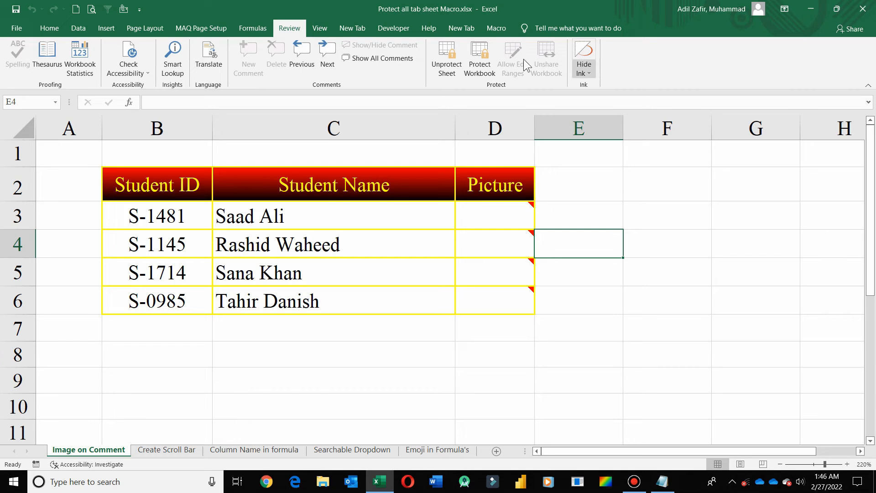
{"action": "left_click", "coordinate": [317, 32]}
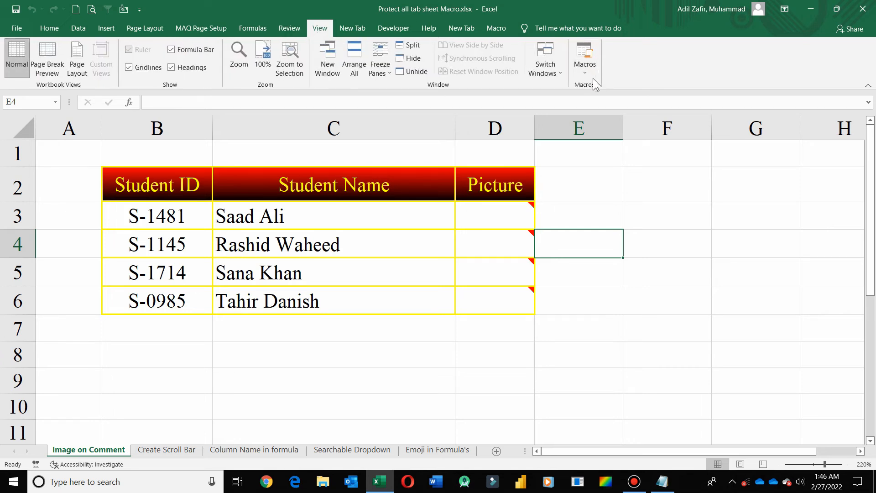
{"action": "left_click", "coordinate": [587, 71]}
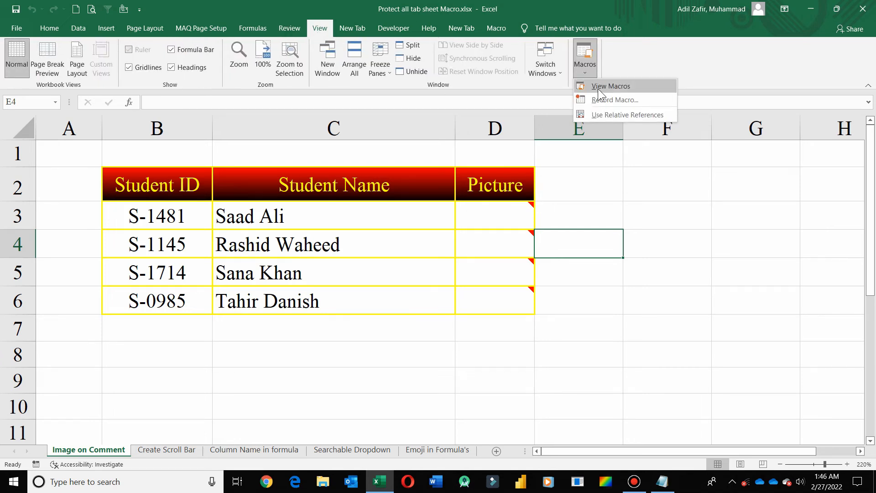
{"action": "left_click", "coordinate": [174, 451]}
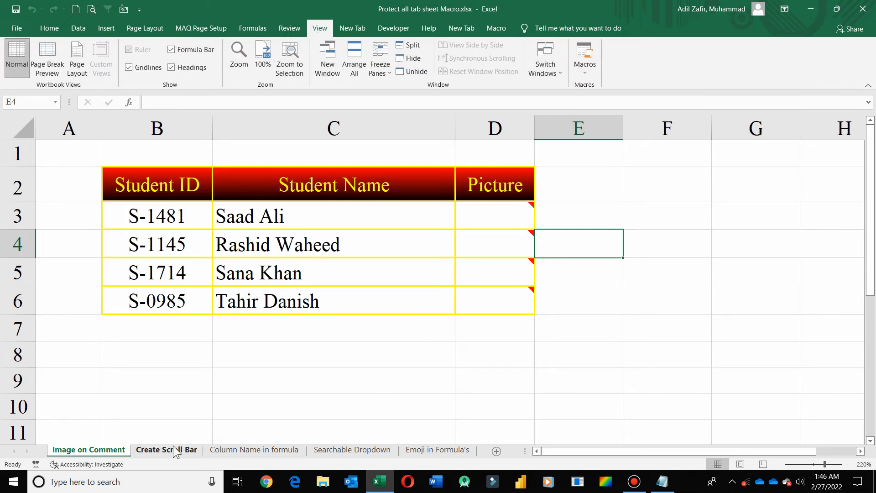
{"action": "left_click", "coordinate": [86, 450]}
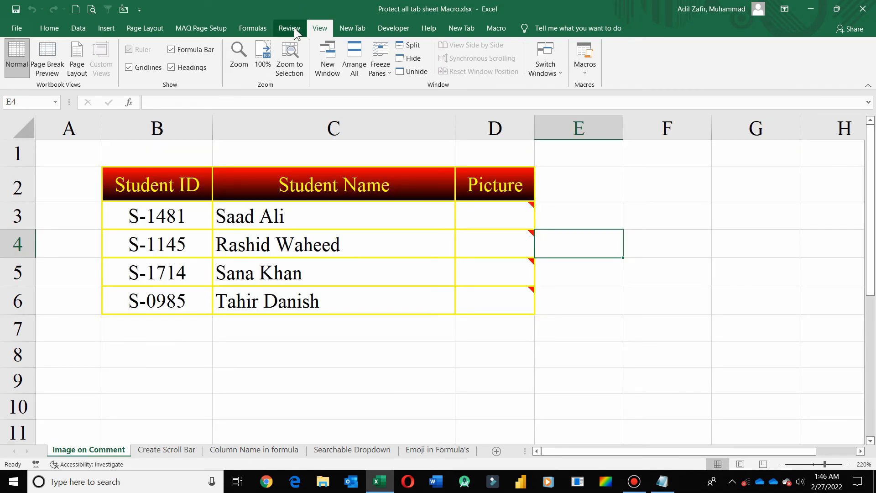
- Unprotect the Image on Comment sheet with its password
{"action": "left_click", "coordinate": [294, 27]}
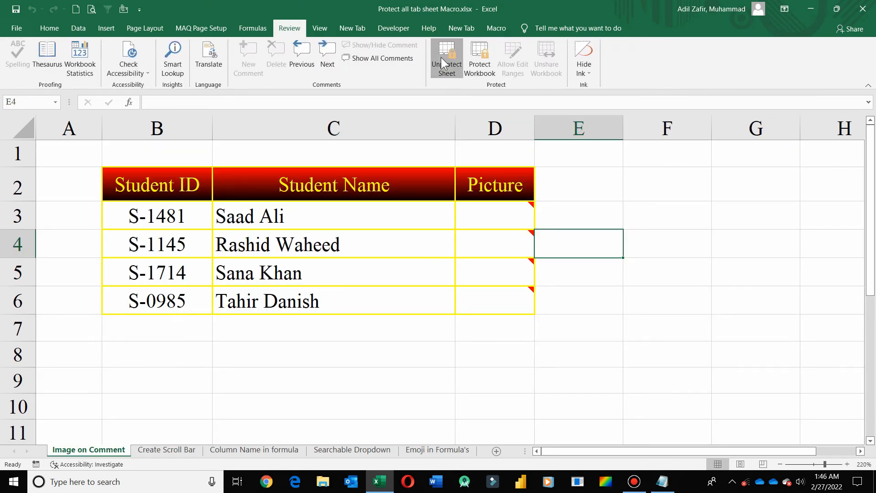
{"action": "left_click", "coordinate": [441, 57]}
{"action": "type", "text": "123"}
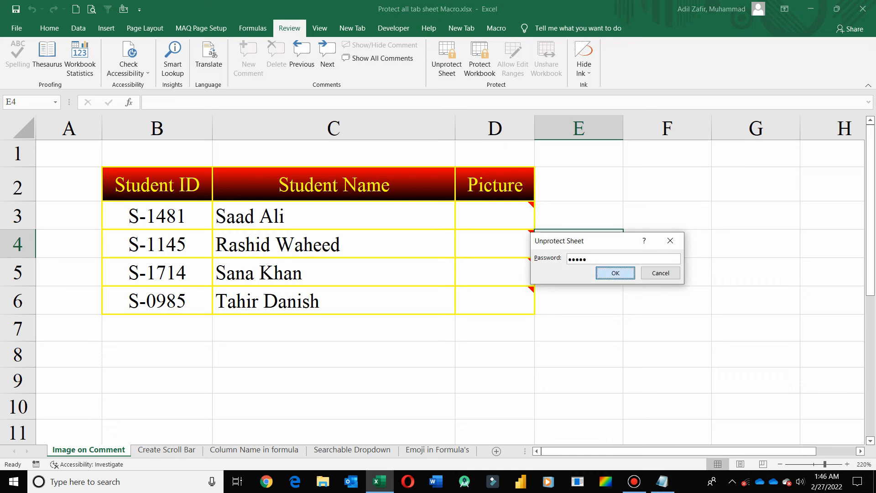
{"action": "key", "text": "Return"}
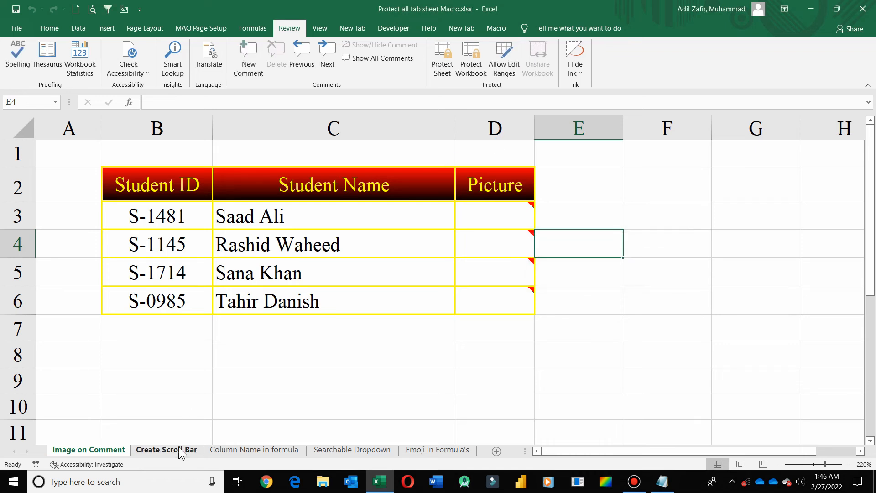
- Unprotect the Column Name in formula and Searchable Dropdown sheets with the password
{"action": "left_click", "coordinate": [179, 450]}
{"action": "left_click", "coordinate": [235, 450]}
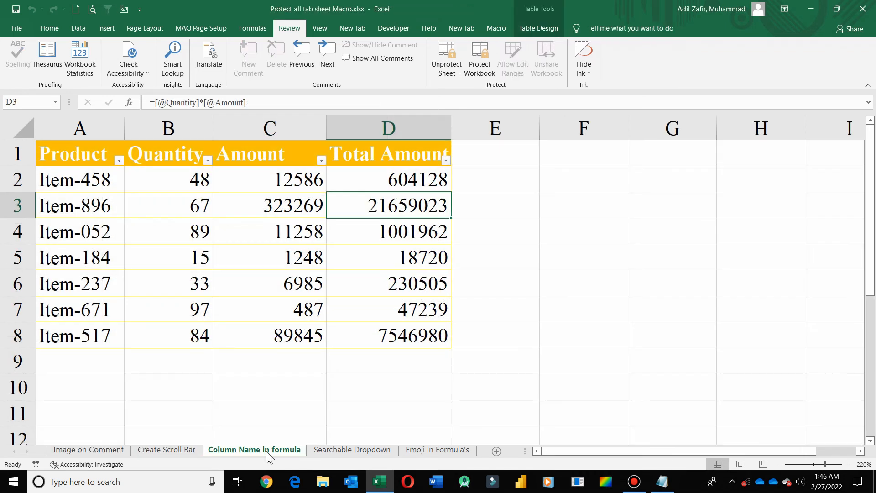
{"action": "left_click", "coordinate": [452, 69]}
{"action": "type", "text": "12345"}
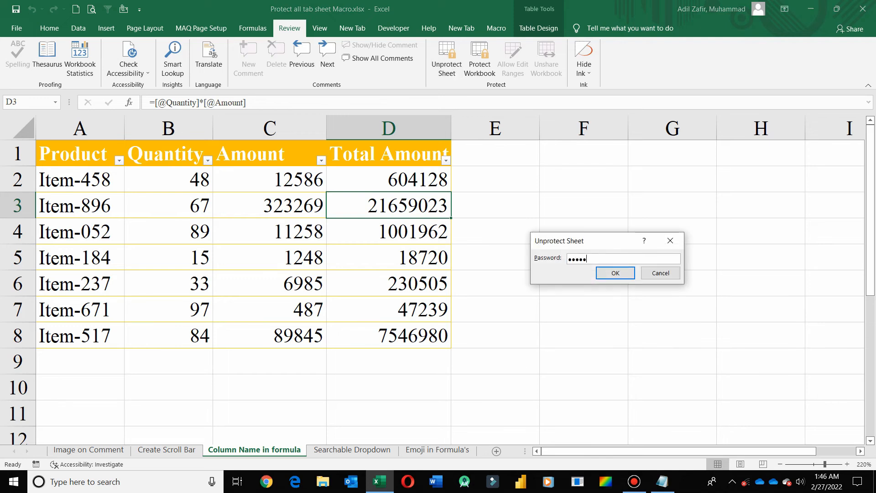
{"action": "key", "text": "Return"}
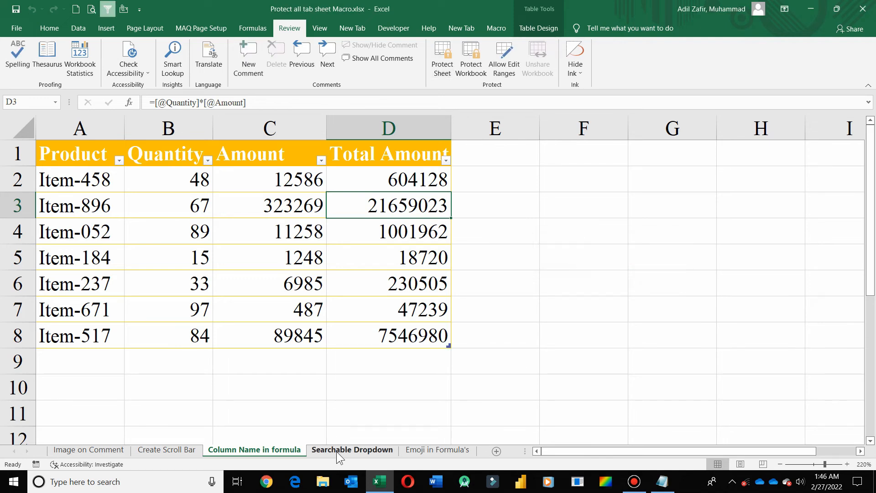
{"action": "left_click", "coordinate": [338, 451]}
{"action": "left_click", "coordinate": [446, 69]}
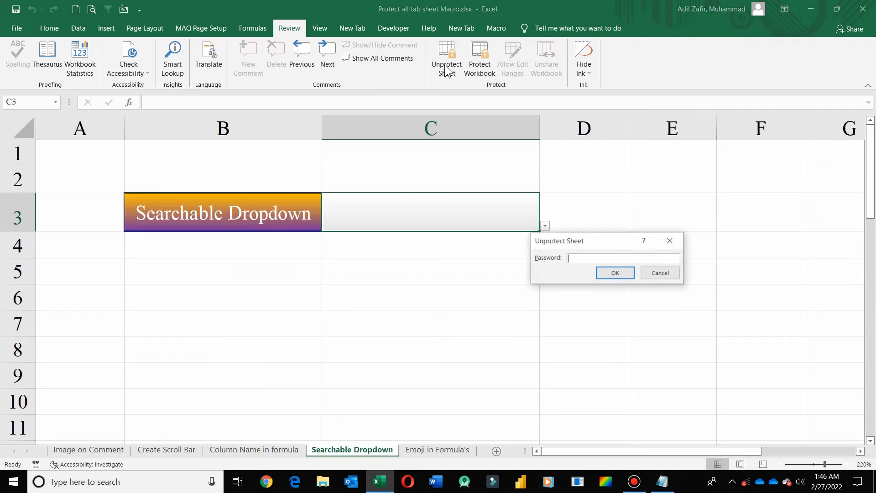
{"action": "type", "text": "12345"}
{"action": "key", "text": "Return"}
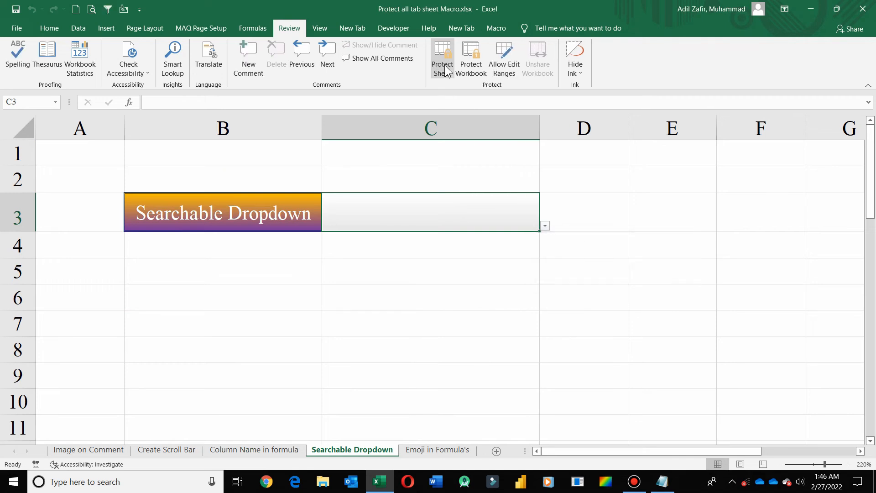
{"action": "left_click", "coordinate": [428, 450]}
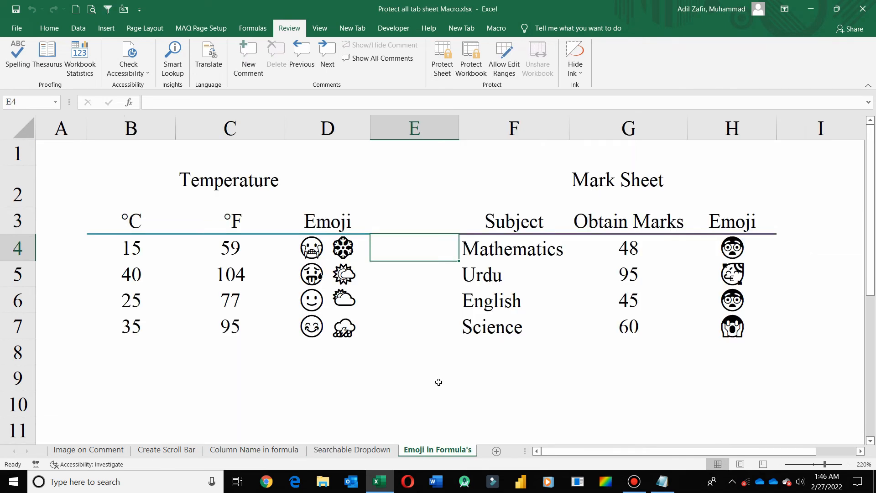
- Cycle through all five sheets and come back to Image on Comment
{"action": "left_click", "coordinate": [103, 452]}
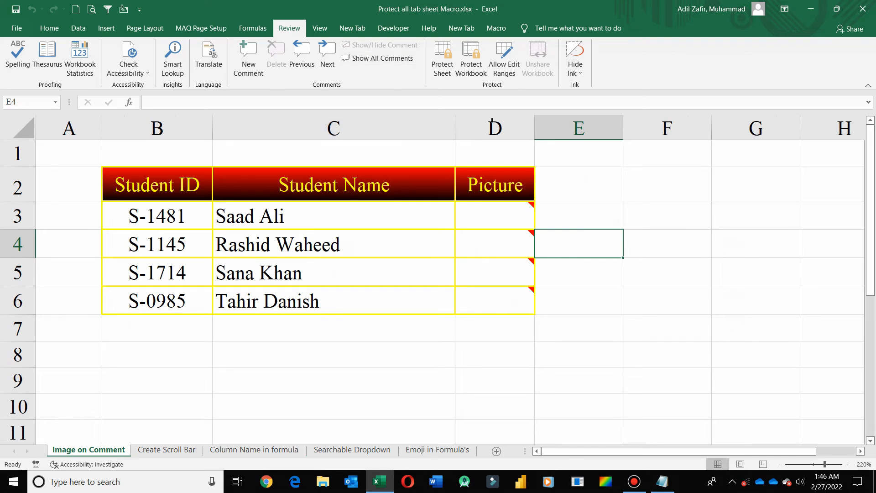
{"action": "left_click", "coordinate": [171, 452]}
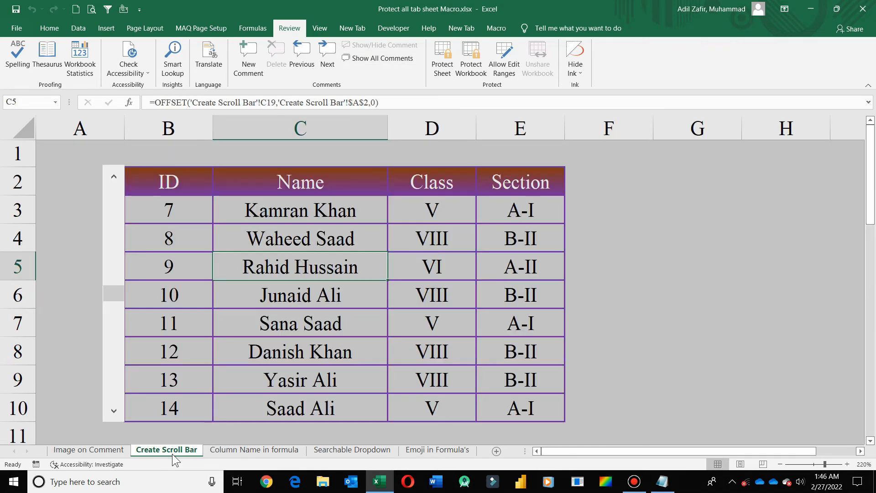
{"action": "left_click", "coordinate": [247, 451]}
{"action": "left_click", "coordinate": [340, 452]}
{"action": "left_click", "coordinate": [414, 450]}
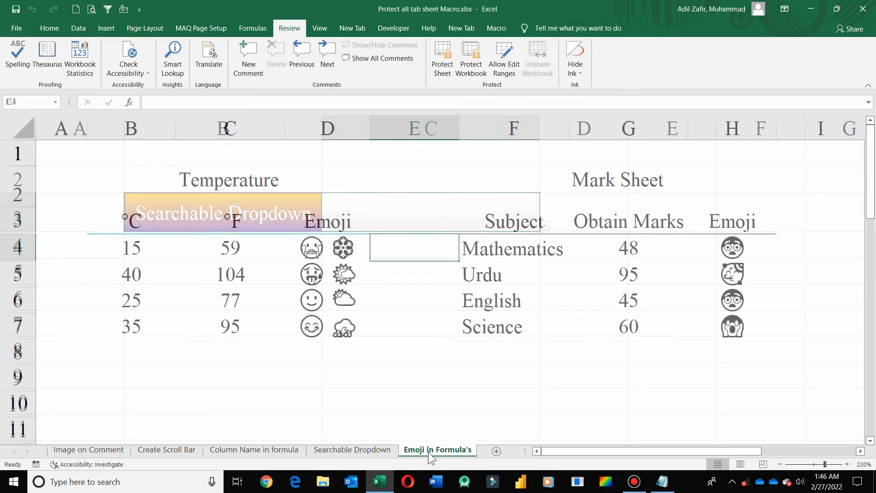
{"action": "left_click", "coordinate": [90, 451]}
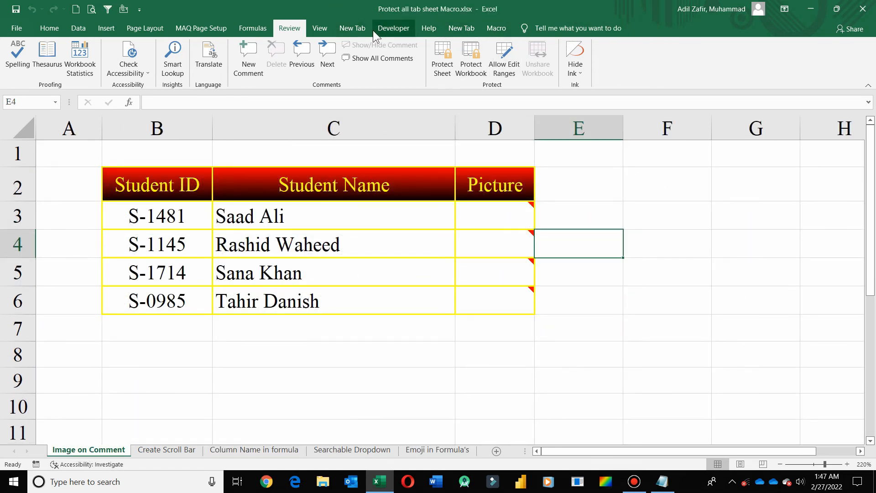
- Open the View > Macros list and select Protect_with_one
{"action": "left_click", "coordinate": [324, 30]}
{"action": "left_click", "coordinate": [584, 64]}
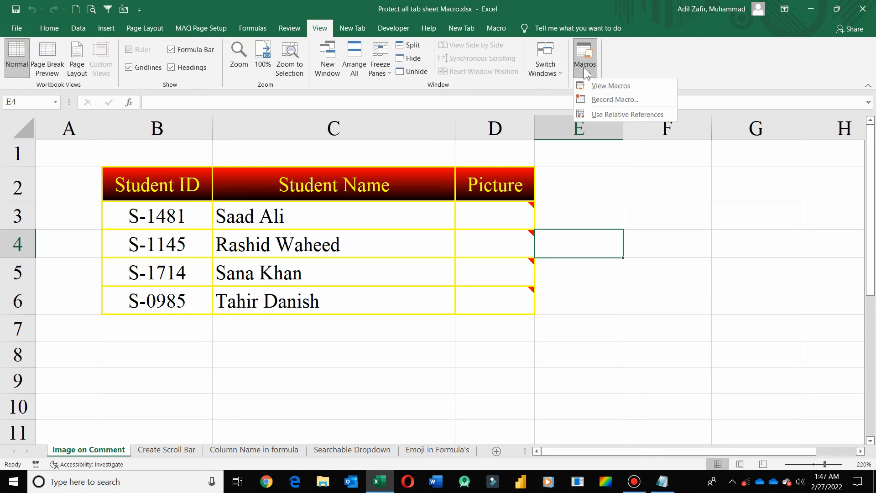
{"action": "left_click", "coordinate": [621, 88]}
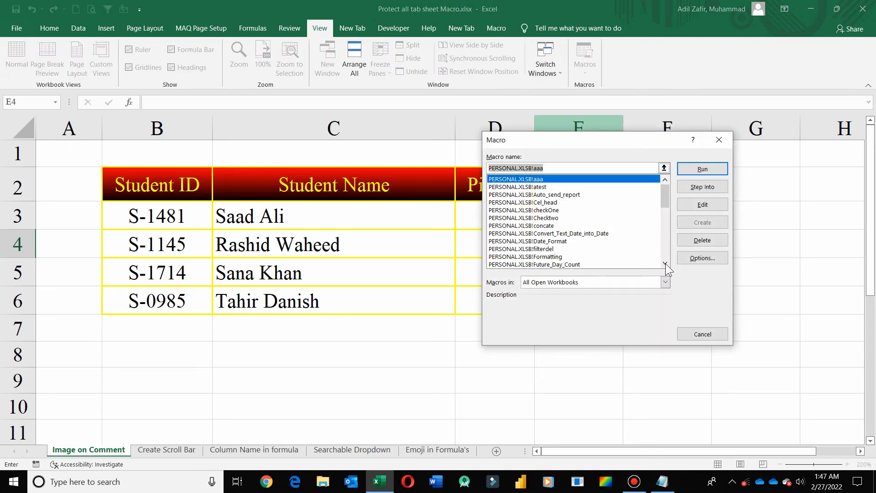
{"action": "left_click", "coordinate": [664, 264]}
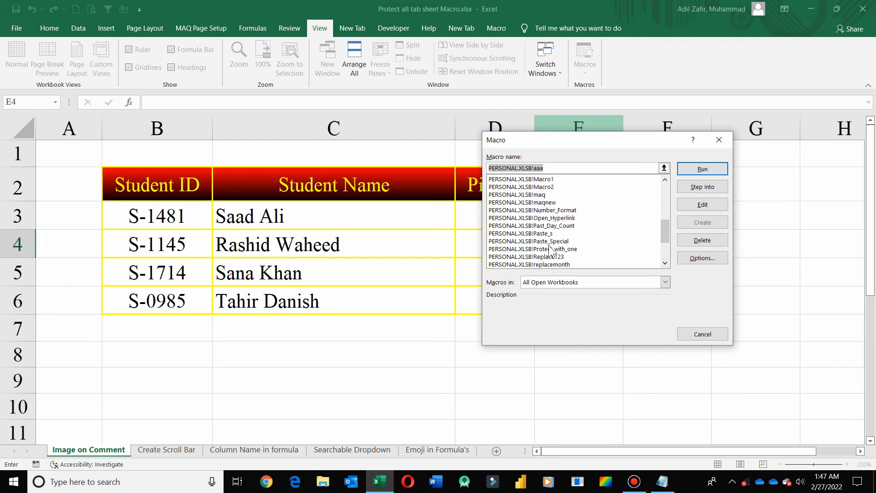
{"action": "left_click", "coordinate": [552, 249]}
- Step into Protect_with_one and delete its password-prompt InputBox line
{"action": "left_click", "coordinate": [703, 188]}
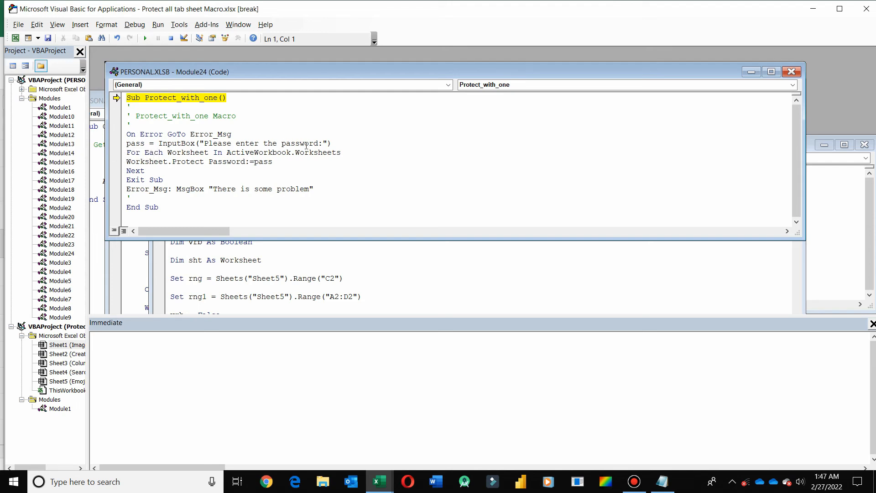
{"action": "mouse_move", "coordinate": [139, 146]}
{"action": "mouse_move", "coordinate": [260, 164]}
{"action": "left_click_drag", "start_coordinate": [126, 143], "coordinate": [338, 142]}
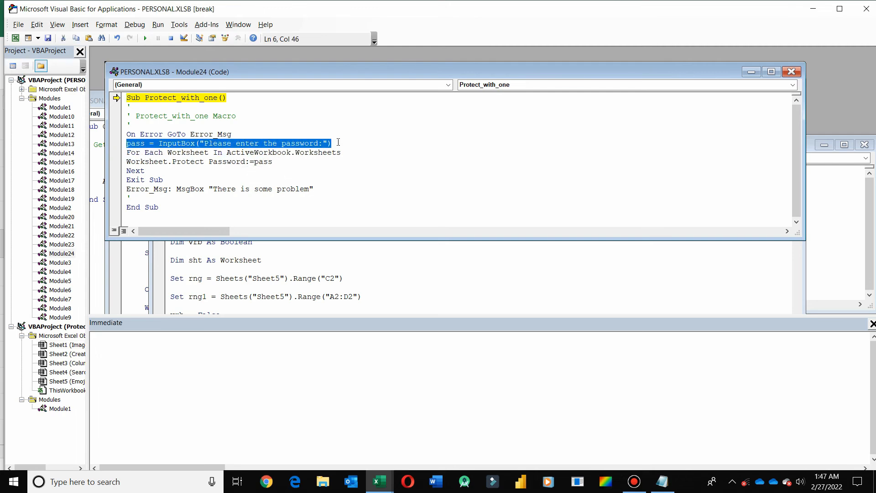
{"action": "key", "text": "Delete"}
{"action": "key", "text": "Delete"}
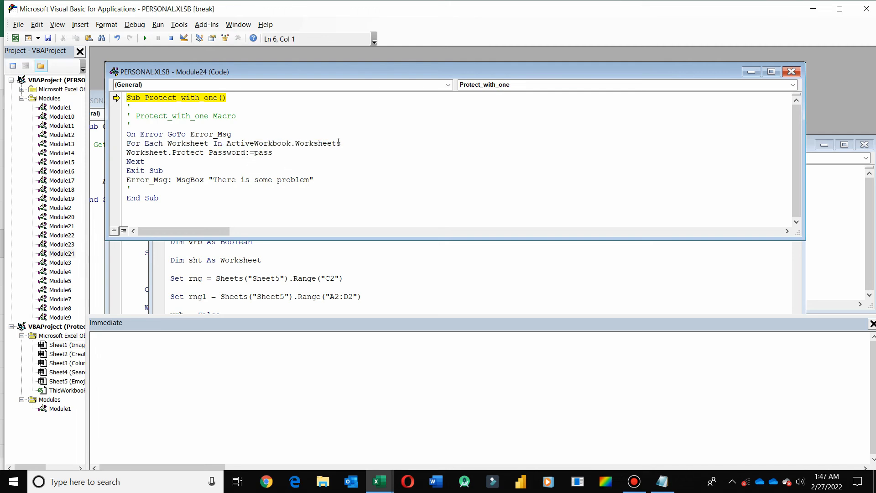
- Replace pass with a fixed password in the Protect statement and close the VBA editor
{"action": "left_click", "coordinate": [276, 153]}
{"action": "key", "text": "BackSpace"}
{"action": "key", "text": "BackSpace"}
{"action": "key", "text": "BackSpace"}
{"action": "key", "text": "BackSpace"}
{"action": "type", "text": "123"}
{"action": "left_click", "coordinate": [865, 8]}
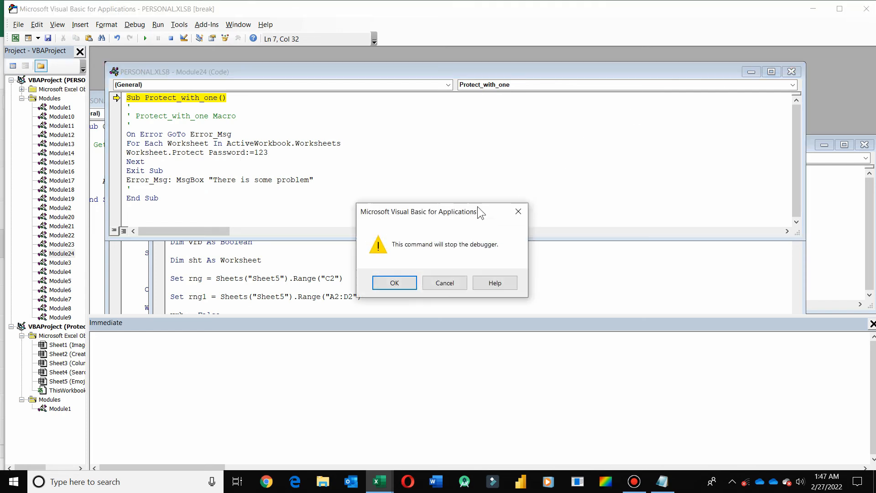
{"action": "left_click", "coordinate": [393, 278]}
{"action": "left_click", "coordinate": [660, 300]}
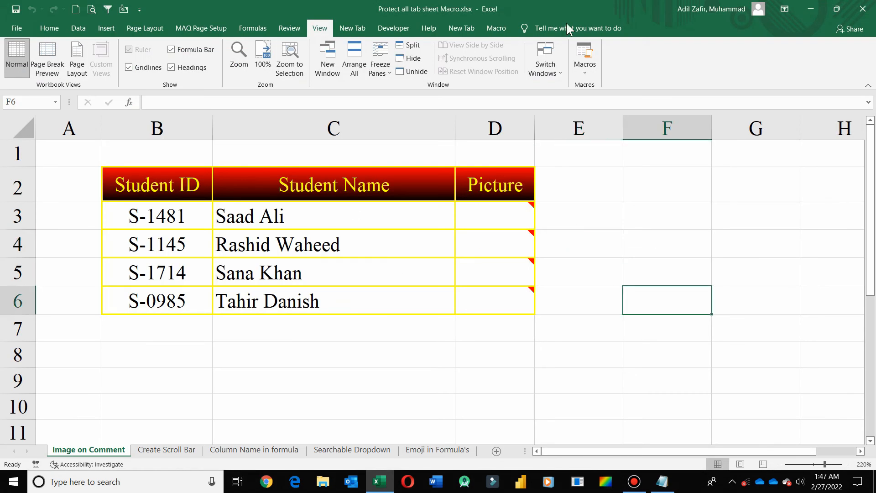
- Check the Macro and Review tabs and move to the Searchable Dropdown sheet
{"action": "left_click", "coordinate": [502, 29]}
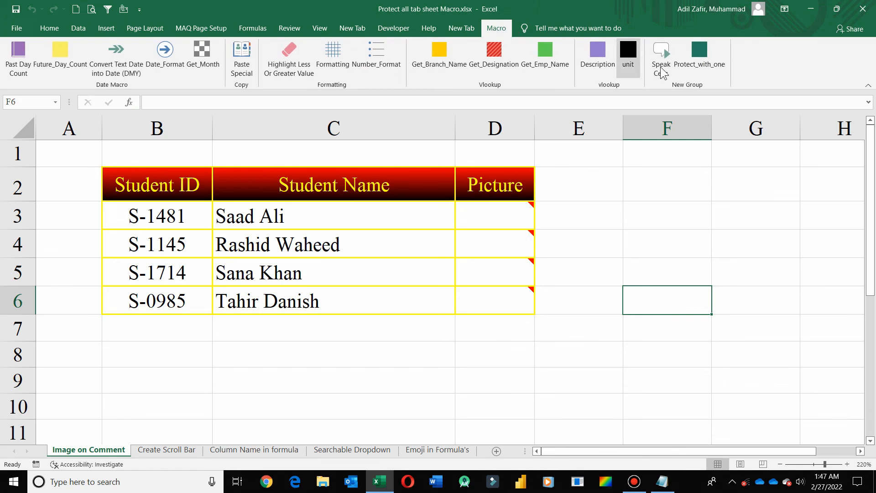
{"action": "left_click", "coordinate": [290, 28]}
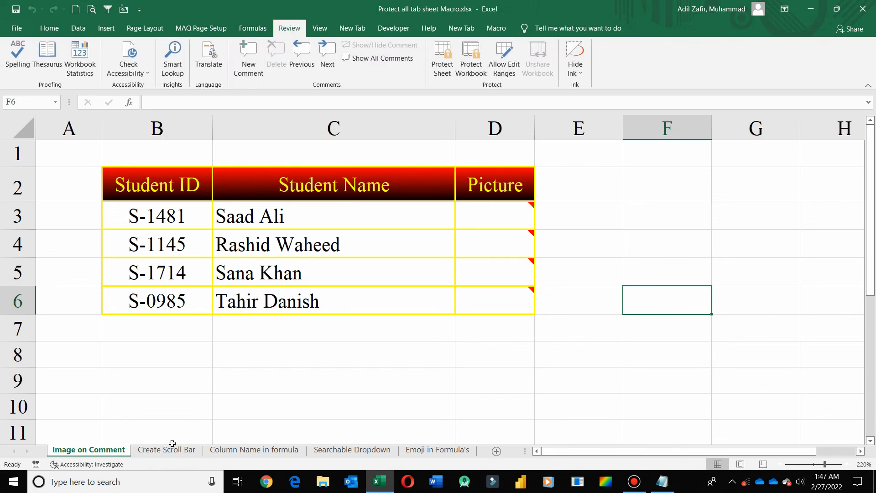
{"action": "left_click", "coordinate": [187, 439]}
{"action": "left_click", "coordinate": [230, 451]}
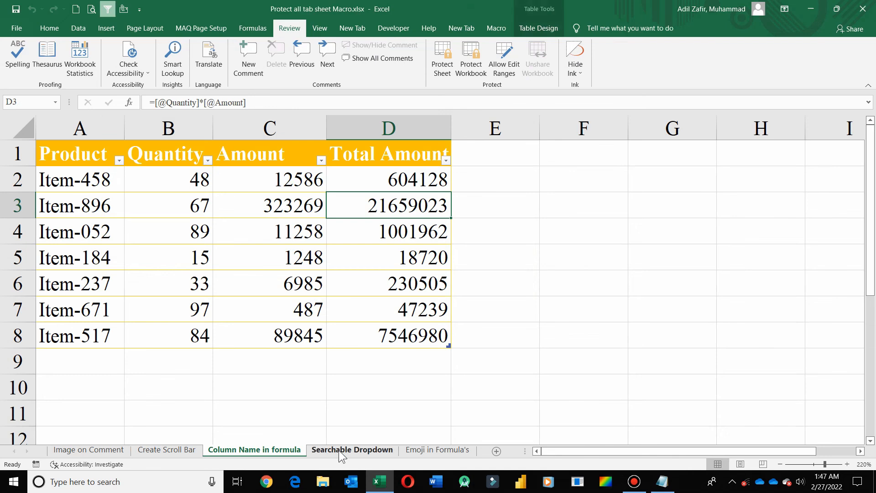
{"action": "left_click", "coordinate": [348, 451]}
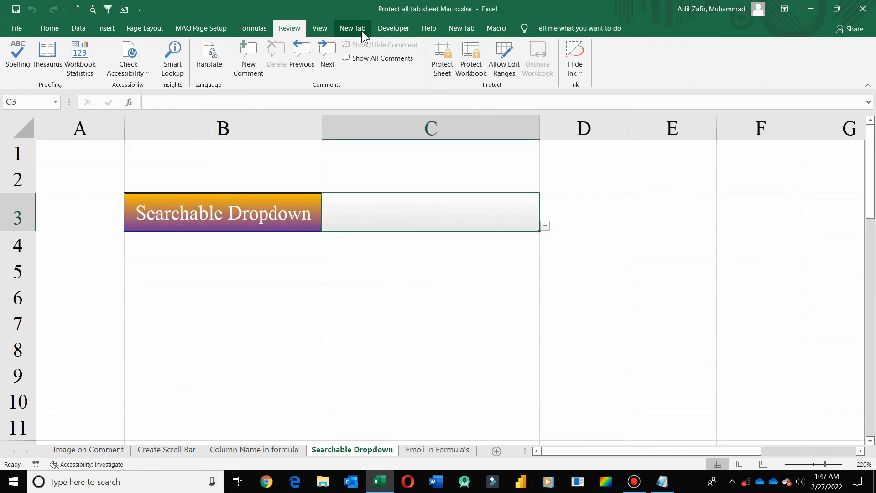
- Run Protect_with_one, then try unprotecting Searchable Dropdown with a wrong password
{"action": "left_click", "coordinate": [495, 29]}
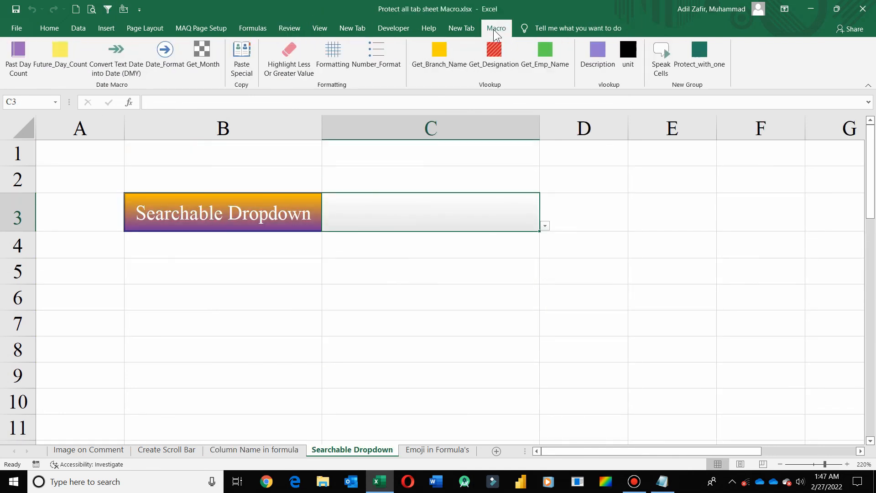
{"action": "left_click", "coordinate": [708, 68]}
{"action": "left_click", "coordinate": [294, 27]}
{"action": "left_click", "coordinate": [437, 76]}
{"action": "type", "text": "1234"}
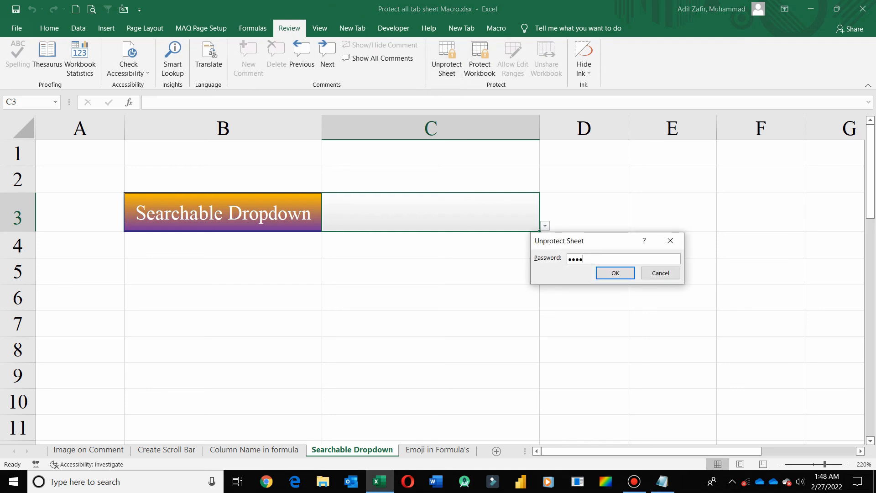
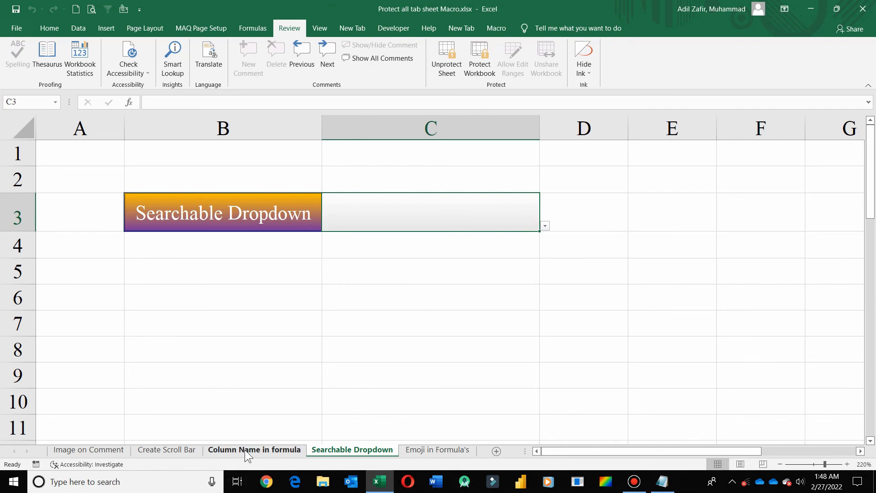
- Unprotect the Column Name in formula sheet using the fixed password
{"action": "left_click", "coordinate": [248, 450]}
{"action": "left_click", "coordinate": [438, 76]}
{"action": "type", "text": "123"}
{"action": "key", "text": "Return"}
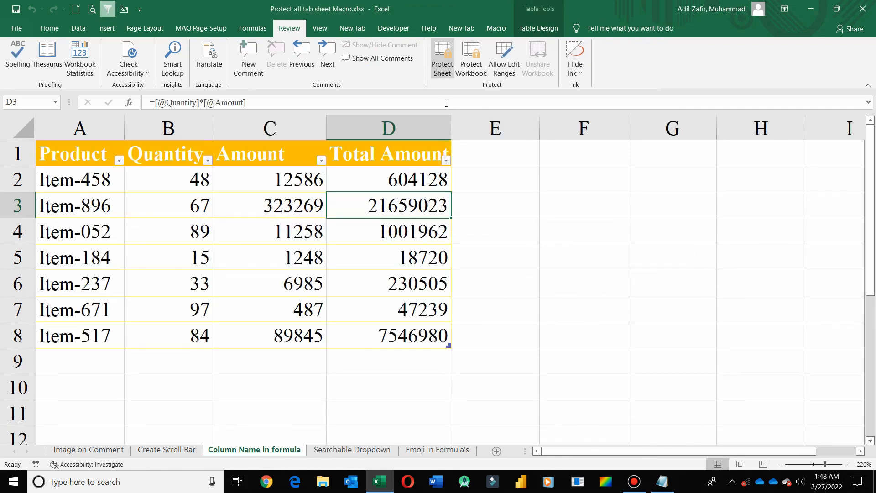
- Unprotect Searchable Dropdown with the same password, then show the Macro tab on Image on Comment
{"action": "left_click", "coordinate": [321, 451]}
{"action": "left_click", "coordinate": [444, 62]}
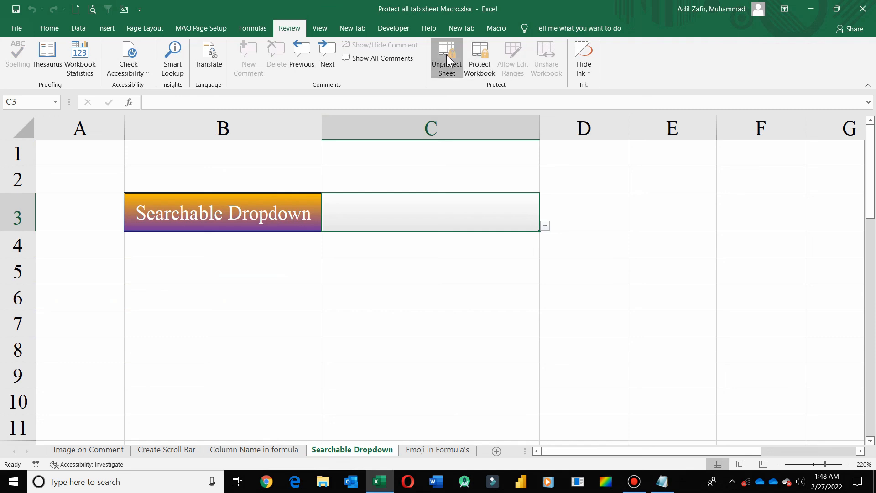
{"action": "type", "text": "123"}
{"action": "key", "text": "Return"}
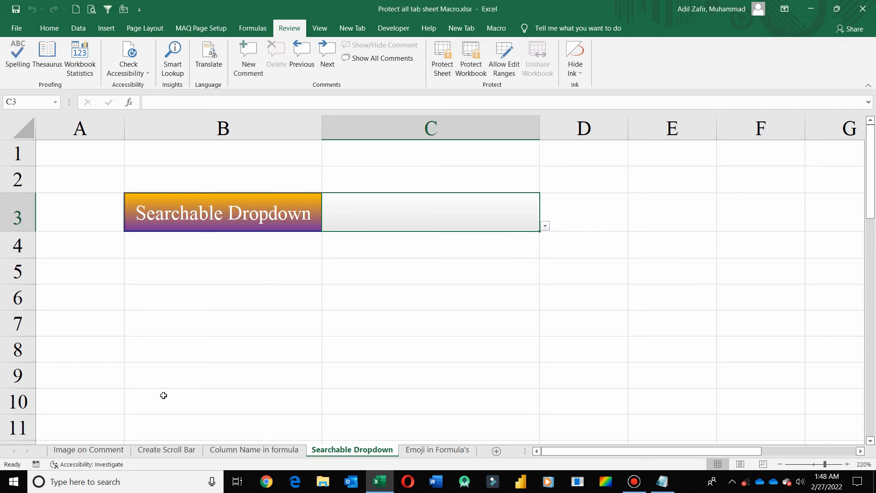
{"action": "left_click", "coordinate": [99, 451]}
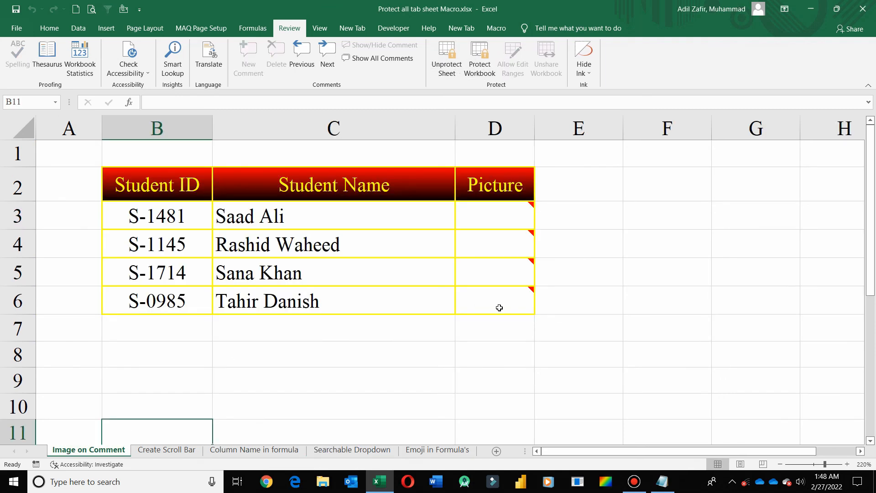
{"action": "left_click", "coordinate": [489, 25]}
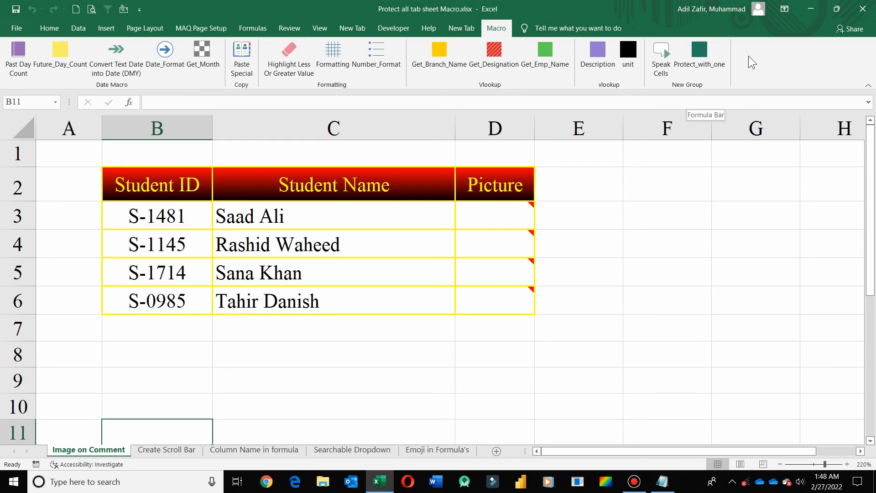
- Minimise Excel, shift the Notepad macro-code window aside, then minimise Notepad too
{"action": "left_click", "coordinate": [811, 13]}
{"action": "left_click_drag", "start_coordinate": [784, 66], "coordinate": [643, 57]}
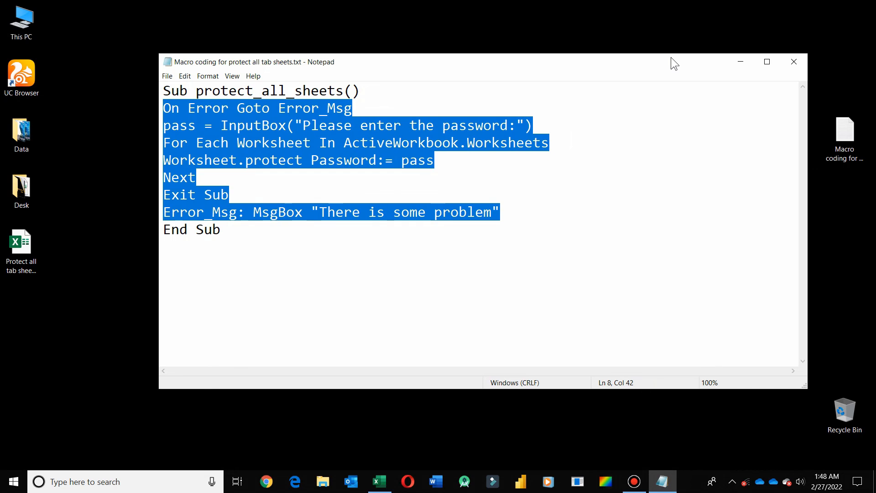
{"action": "left_click", "coordinate": [737, 64]}
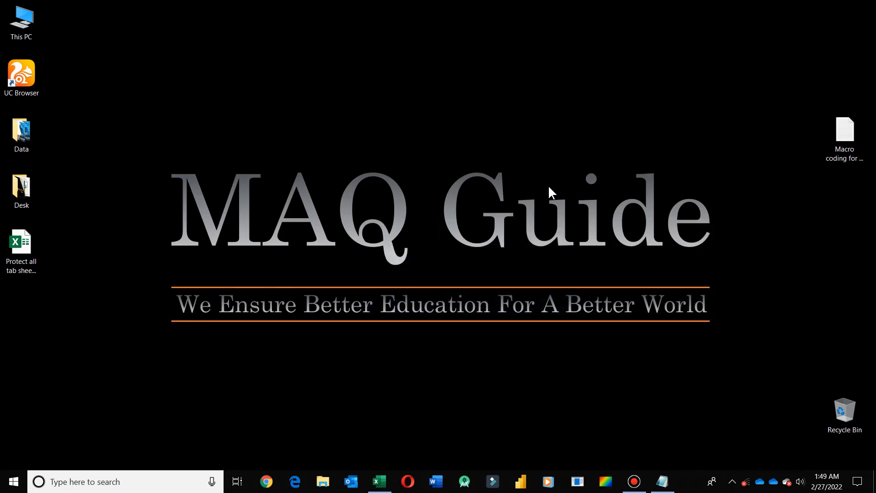